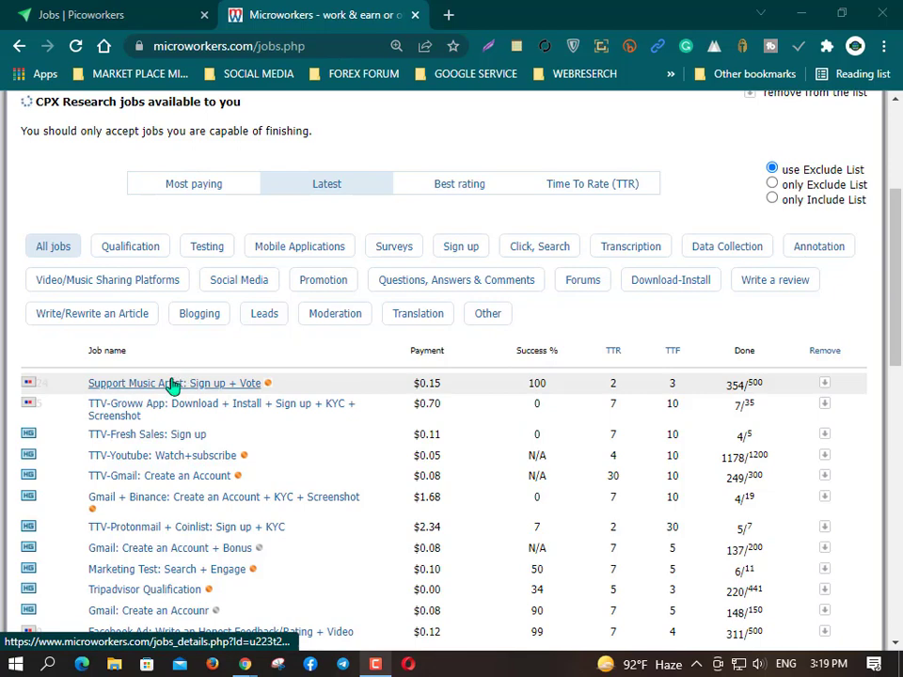
# Step: Open the "Support Music Artist: Sign up + Vote" job in a new tab and bring up its worker instructions
pyautogui.rightClick(188, 384)
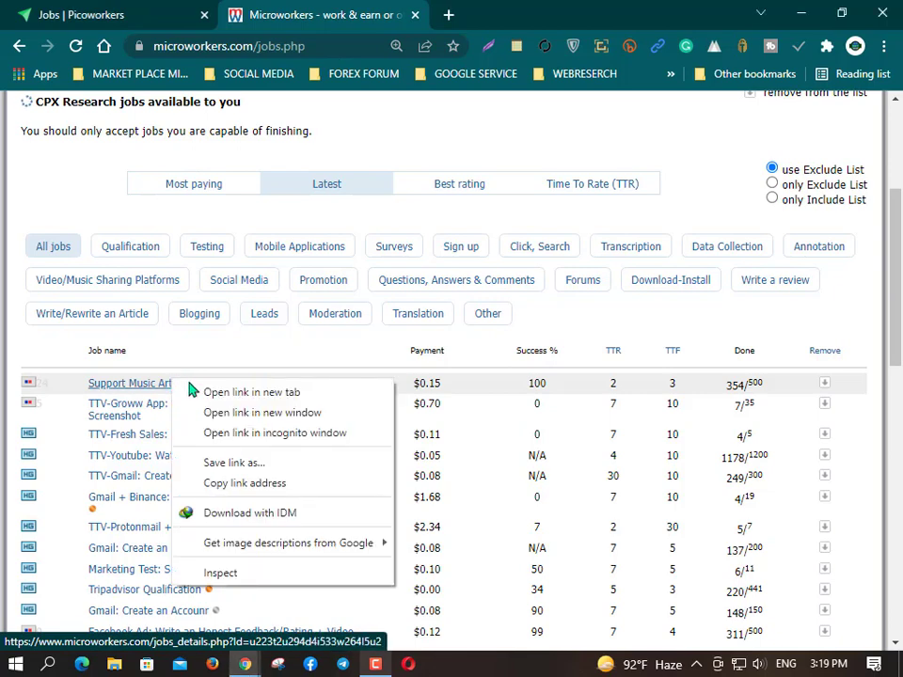
pyautogui.click(263, 394)
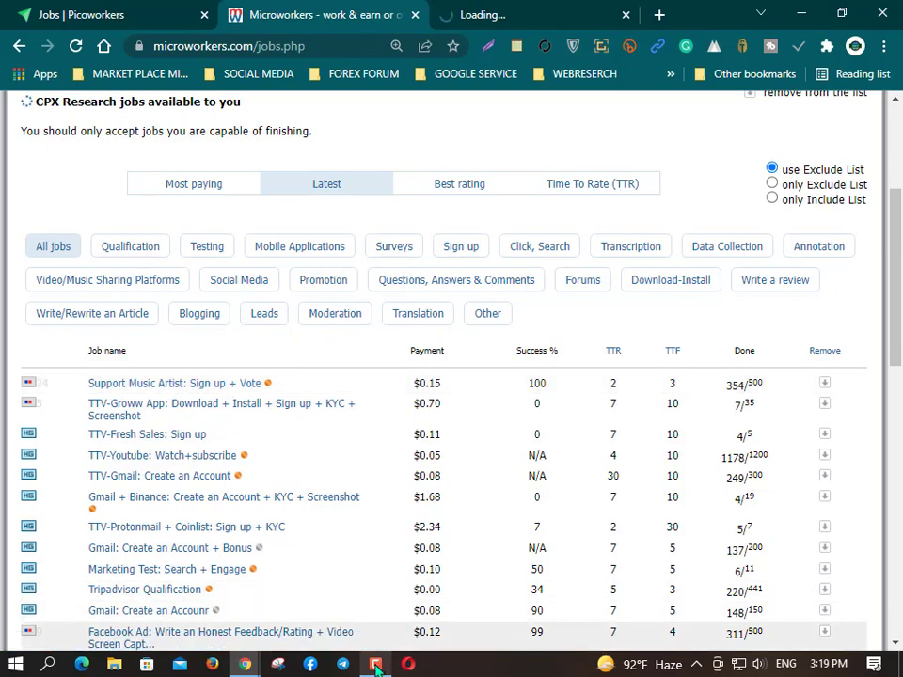
pyautogui.hotkey('ctrl', 'Tab')
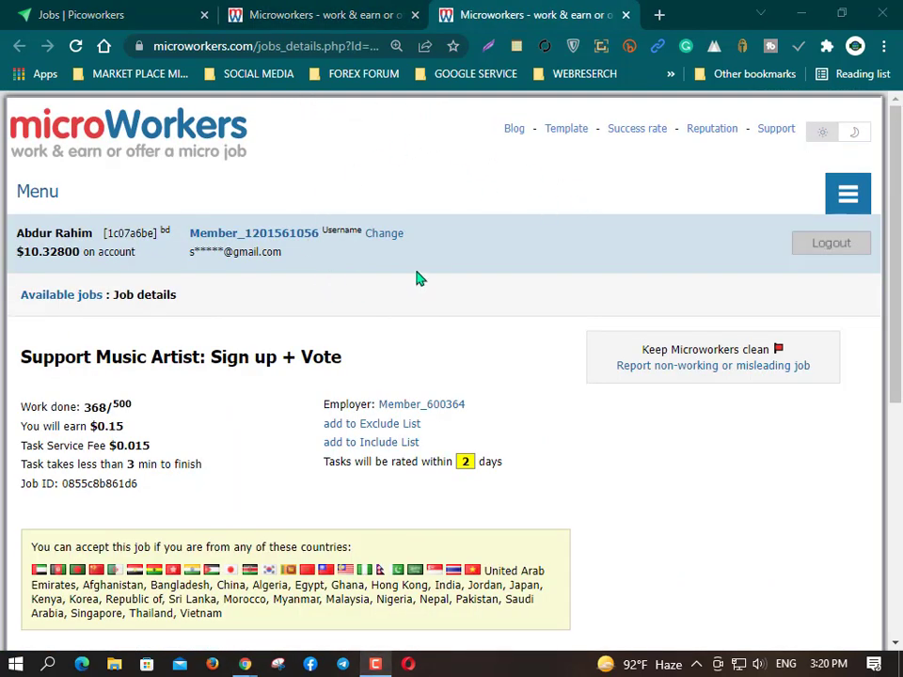
pyautogui.scroll(-5, 219, 316)
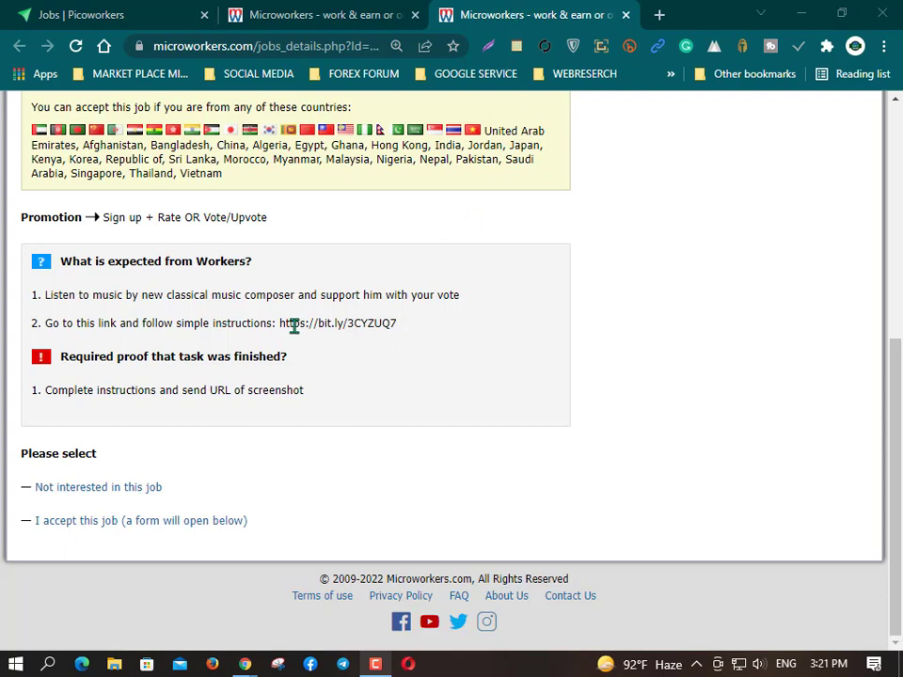
pyautogui.moveTo(279, 323); pyautogui.dragTo(401, 327)
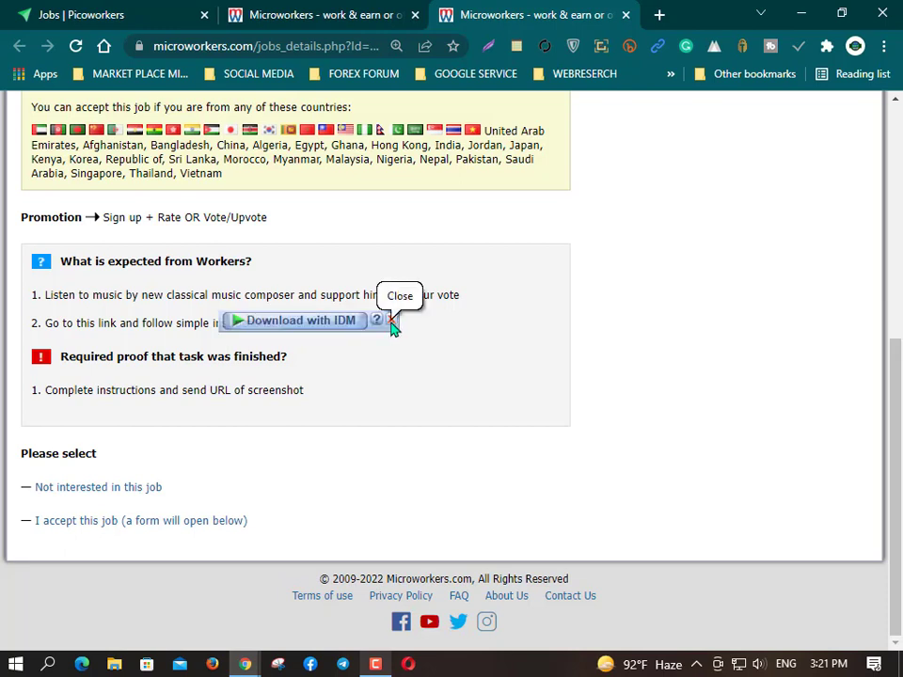
pyautogui.click(392, 322)
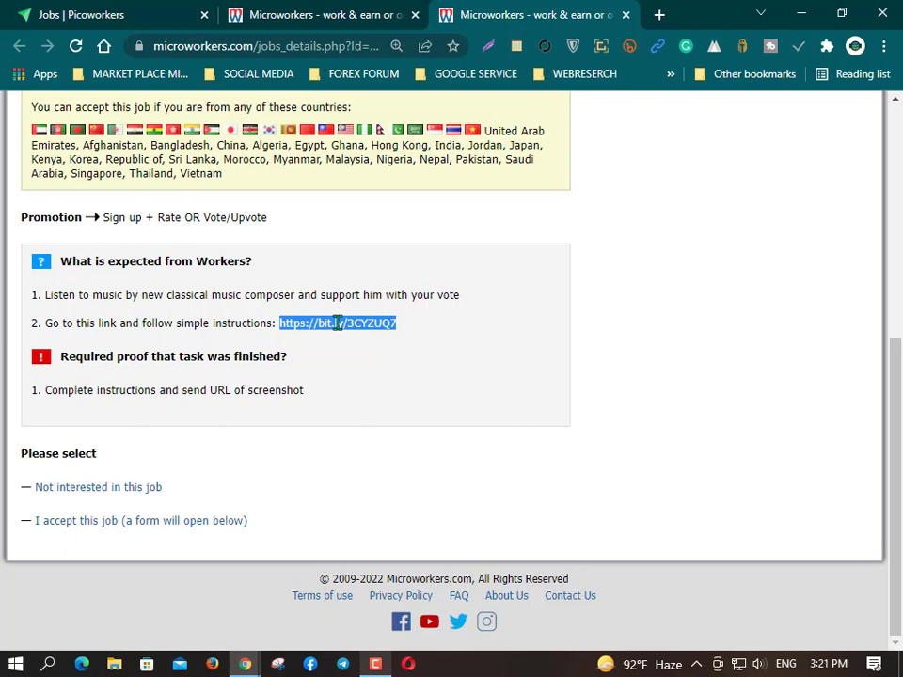
pyautogui.rightClick(337, 322)
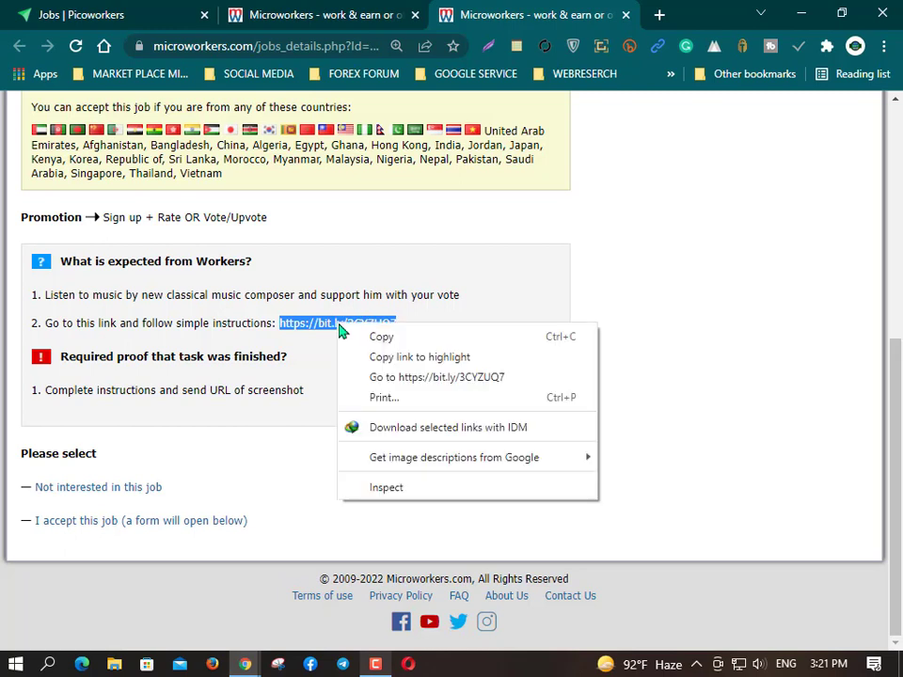
pyautogui.click(428, 380)
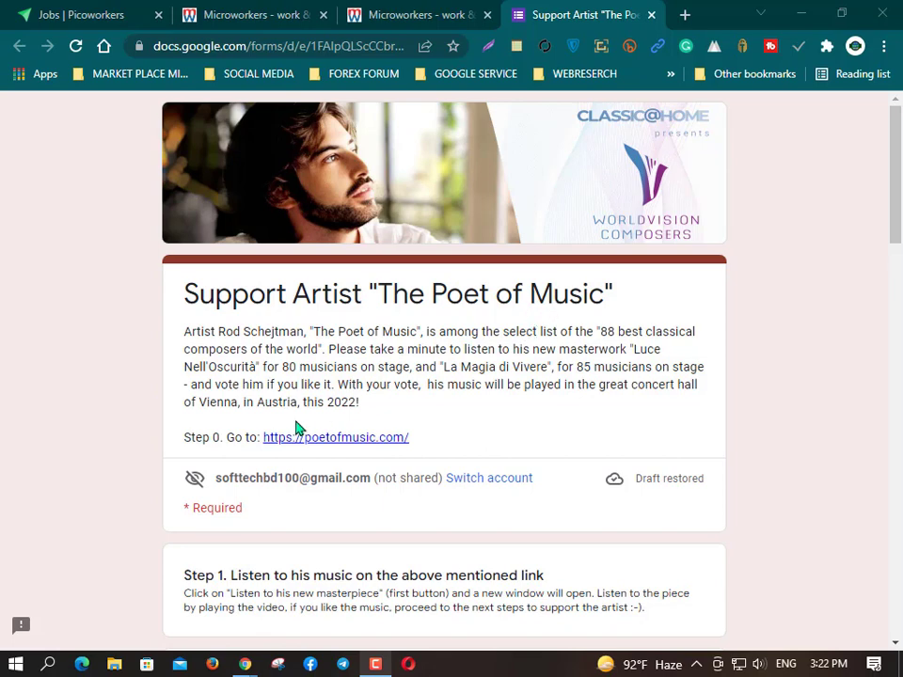
pyautogui.scroll(-1, 316, 382)
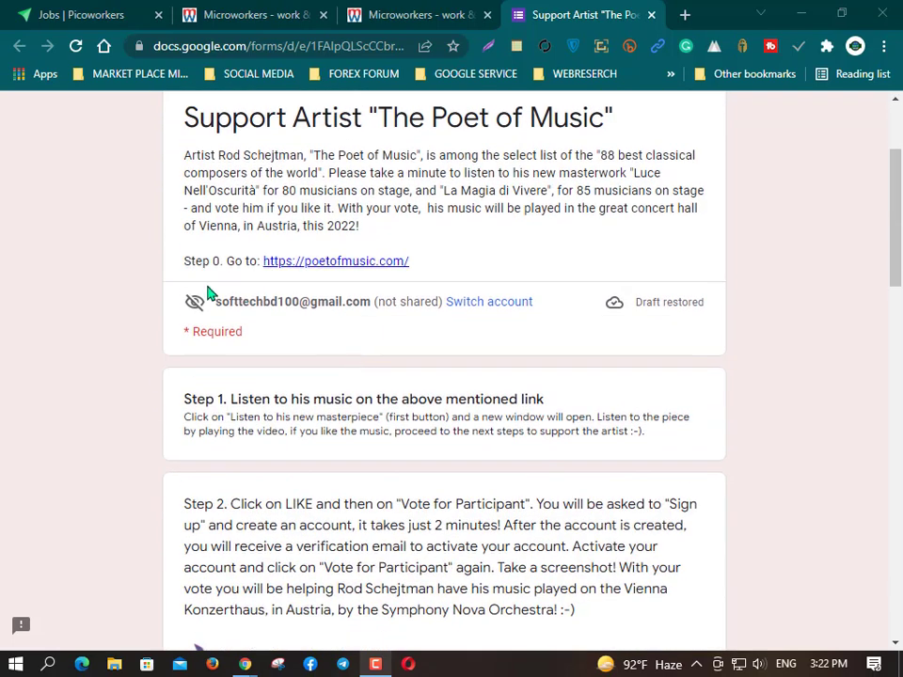
pyautogui.click(332, 266)
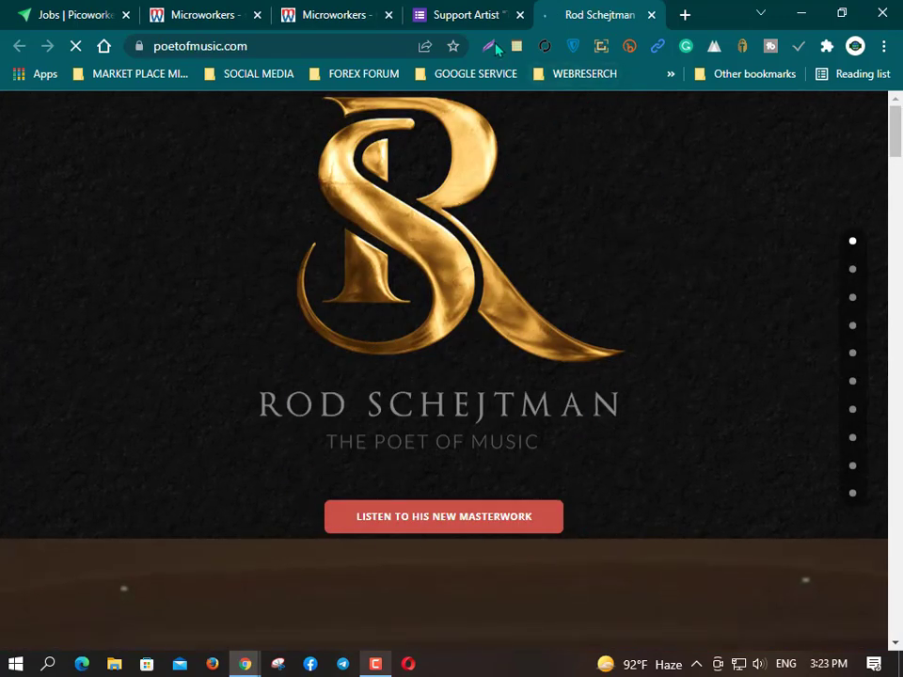
# Step: Read the listening, liking, voting and screenshot instructions in the Support Artist "The Poet of Music" form
pyautogui.click(461, 13)
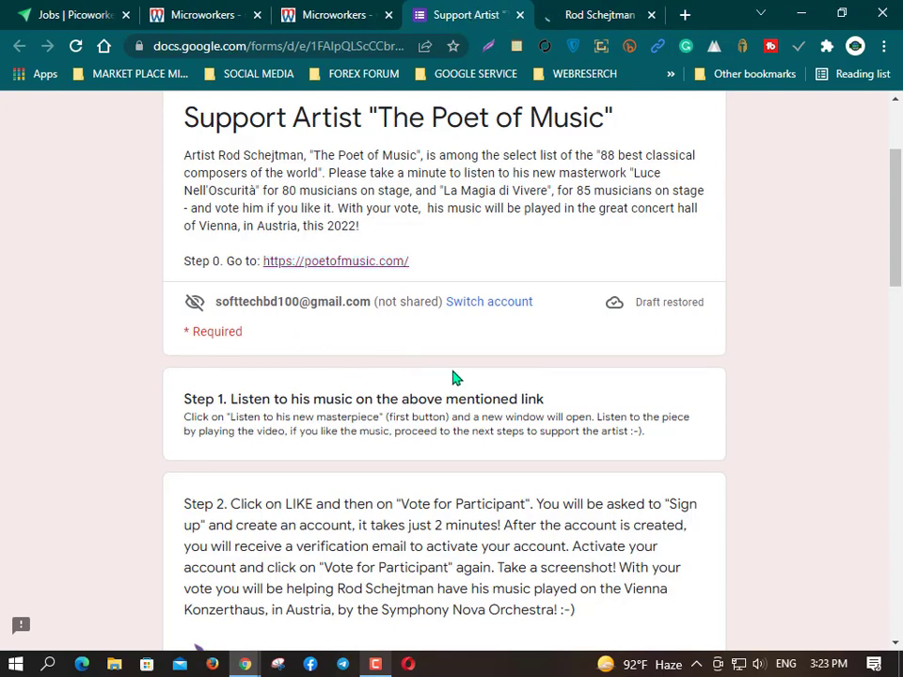
pyautogui.scroll(-5, 452, 378)
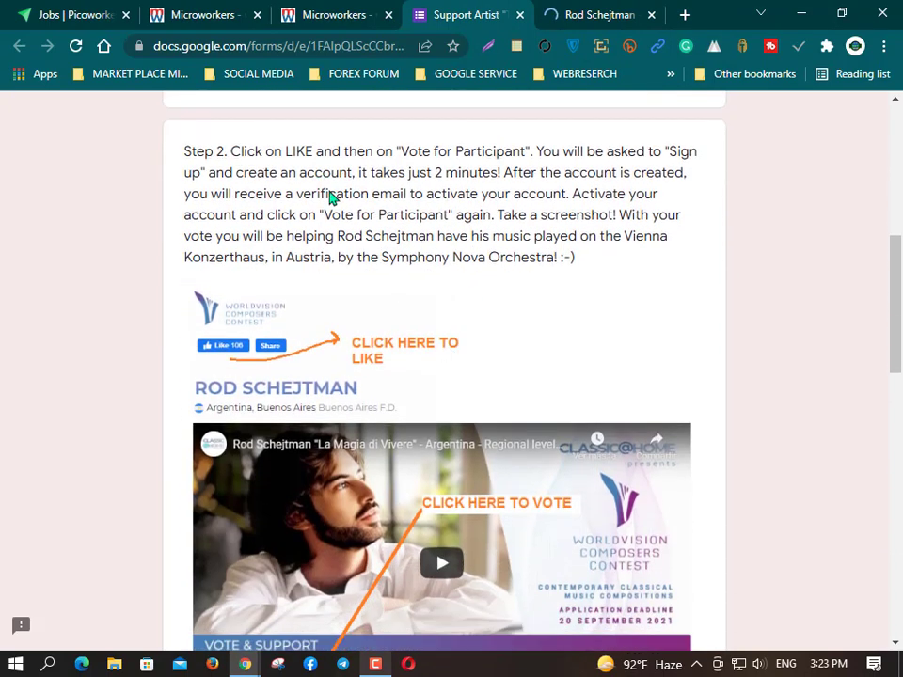
pyautogui.scroll(2, 344, 209)
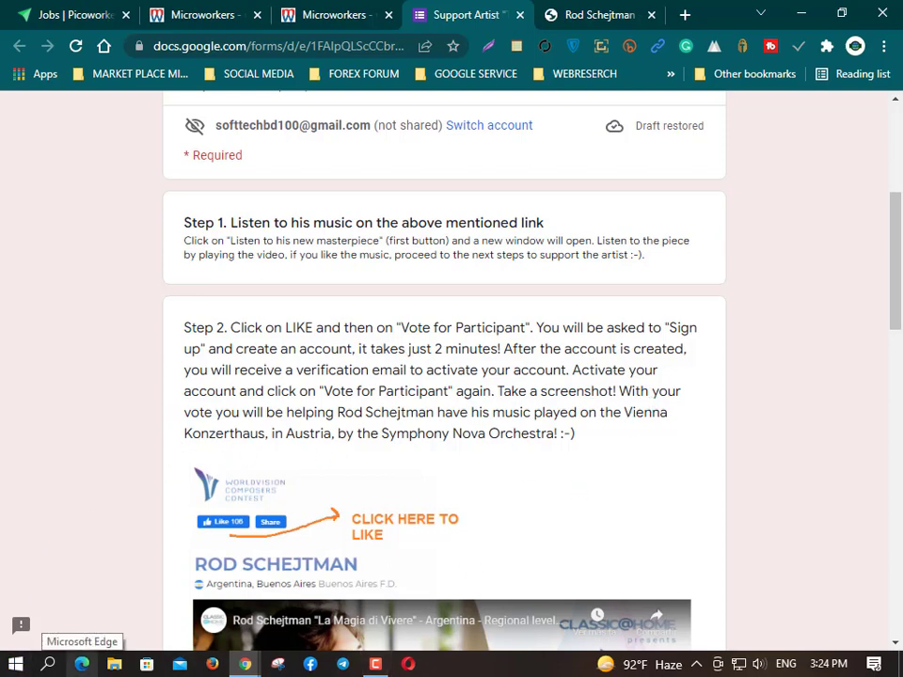
pyautogui.scroll(-4, 284, 438)
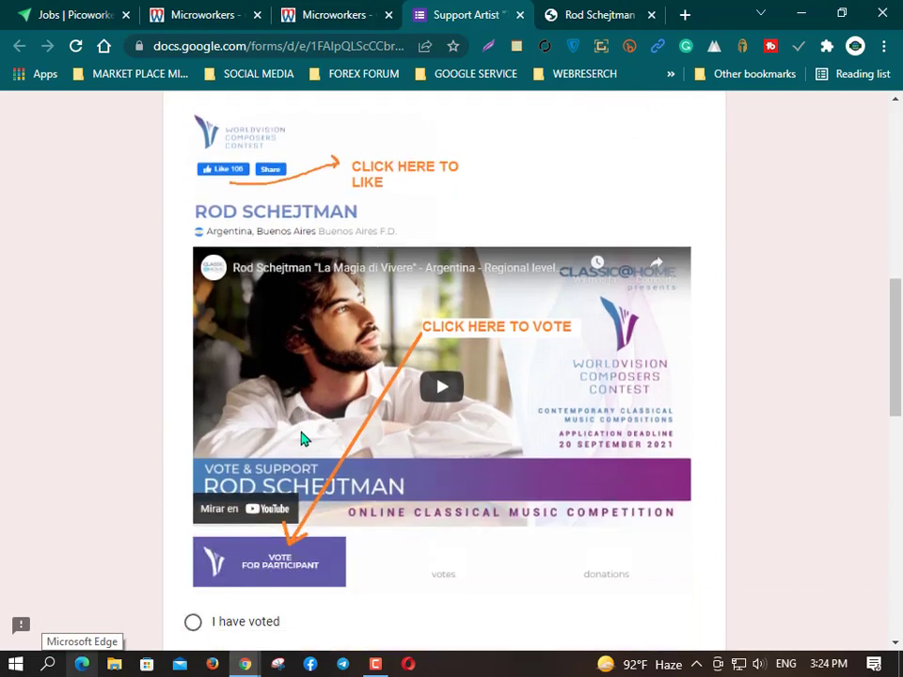
pyautogui.scroll(-1, 347, 308)
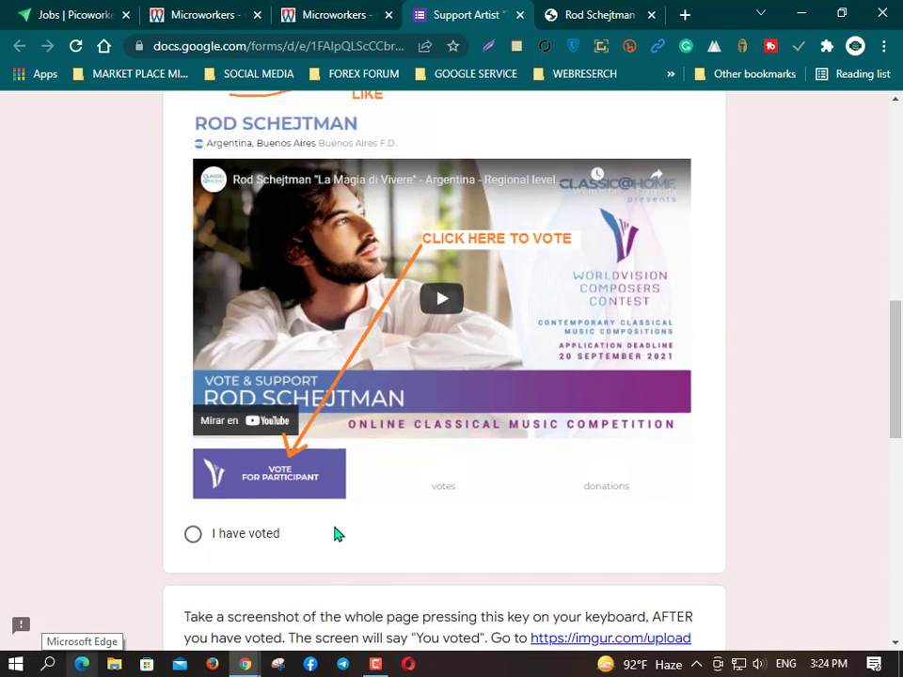
pyautogui.scroll(2, 339, 471)
pyautogui.scroll(-6, 359, 506)
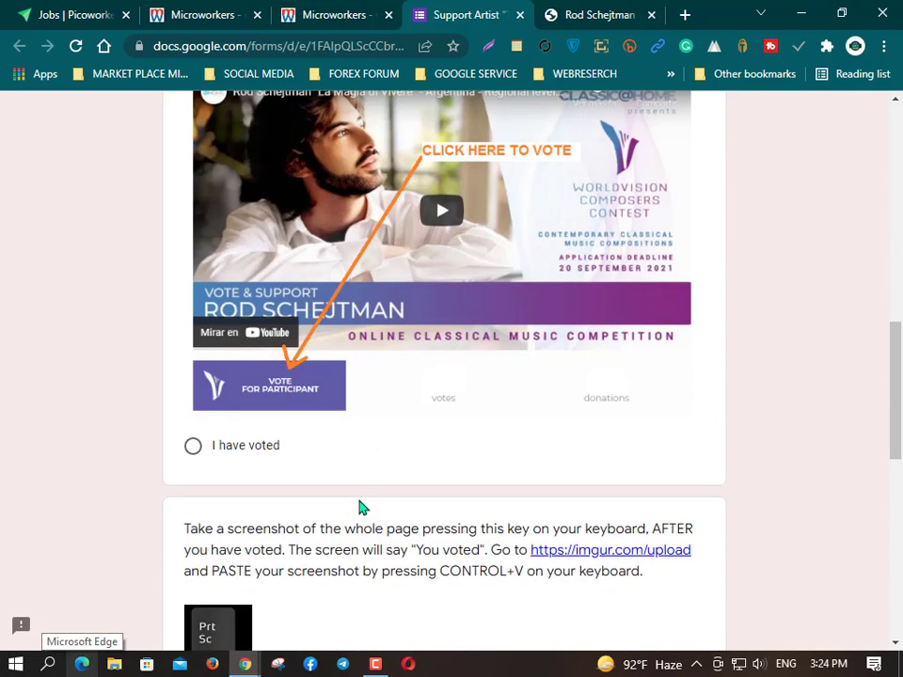
pyautogui.scroll(4, 358, 508)
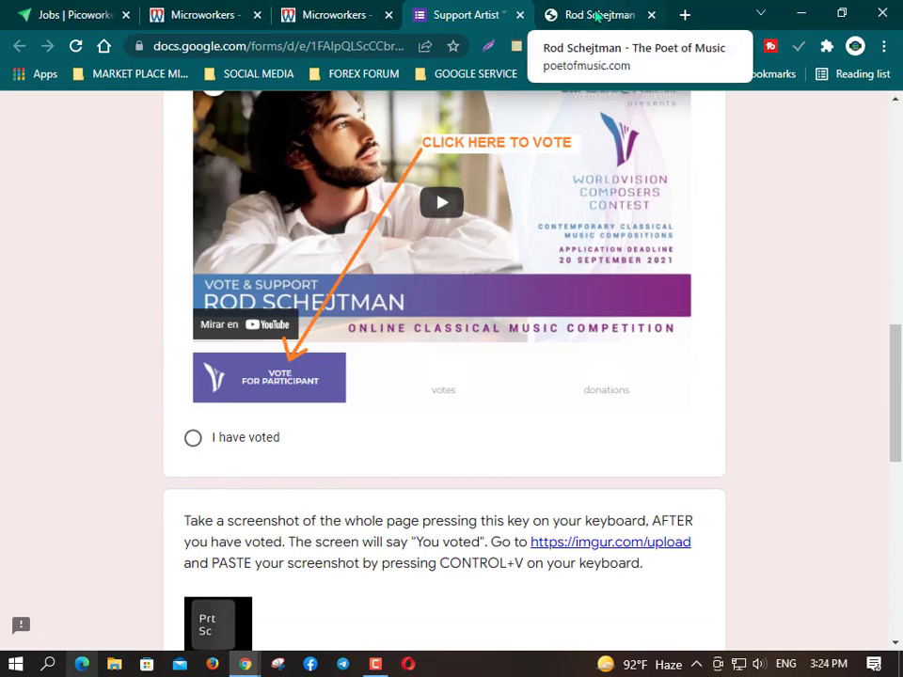
# Step: Open the artist's new masterwork page from the poetofmusic.com site and go to the contest's account sign-up form
pyautogui.click(602, 15)
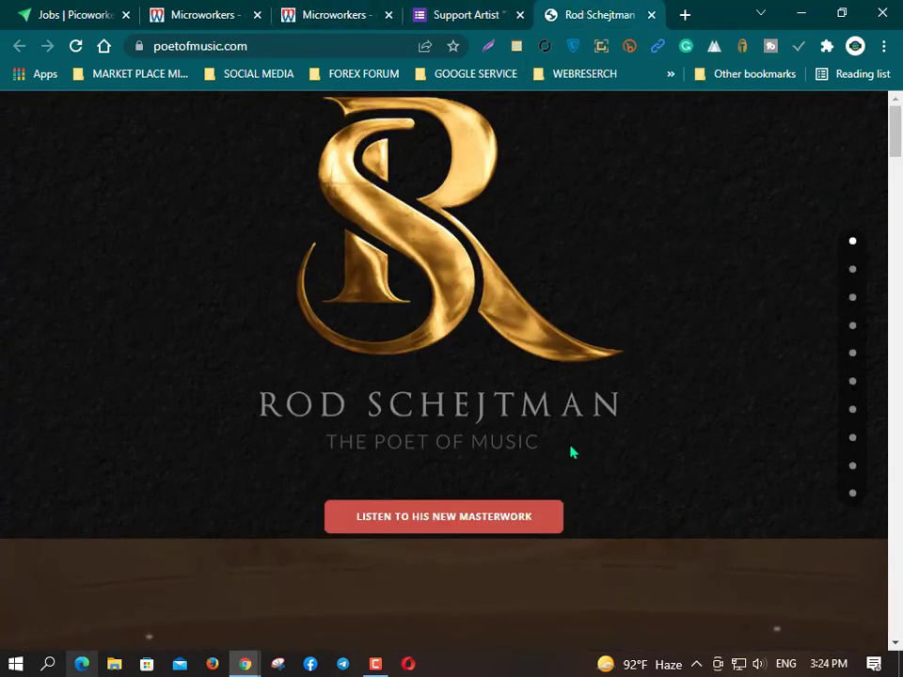
pyautogui.click(467, 520)
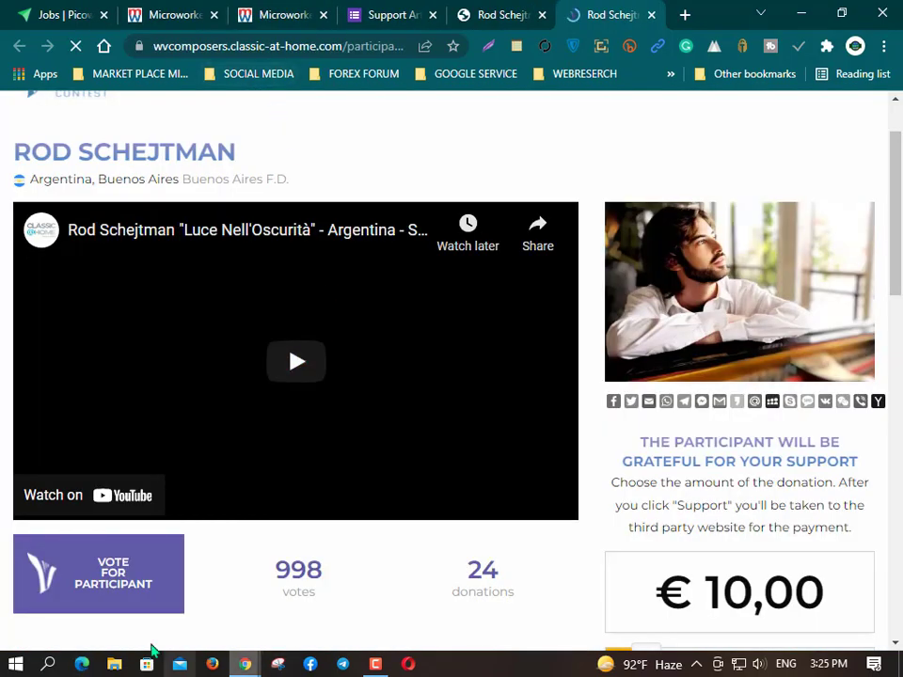
pyautogui.scroll(1, 241, 589)
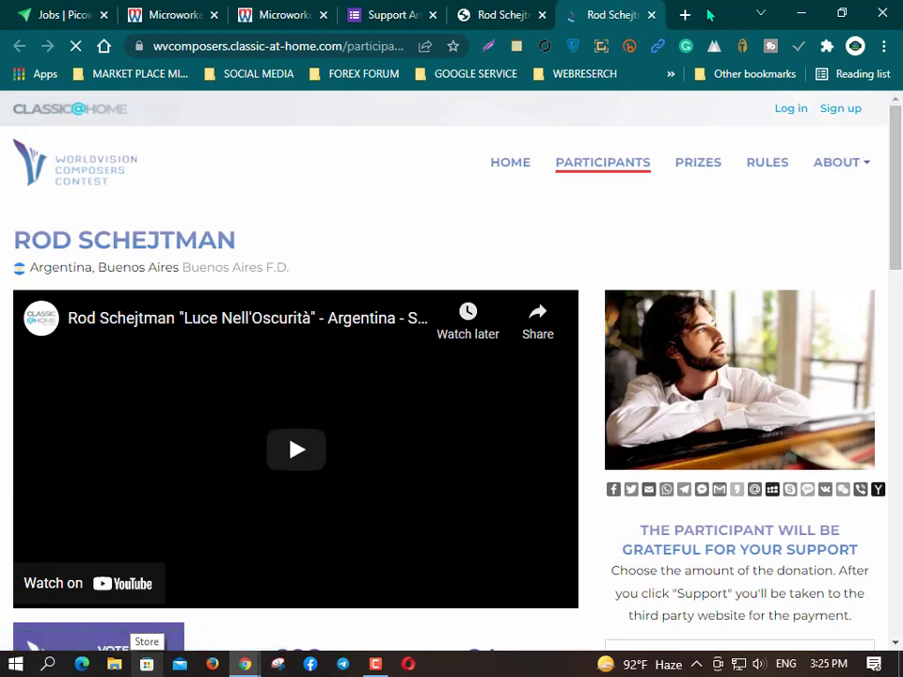
pyautogui.moveTo(807, 148)
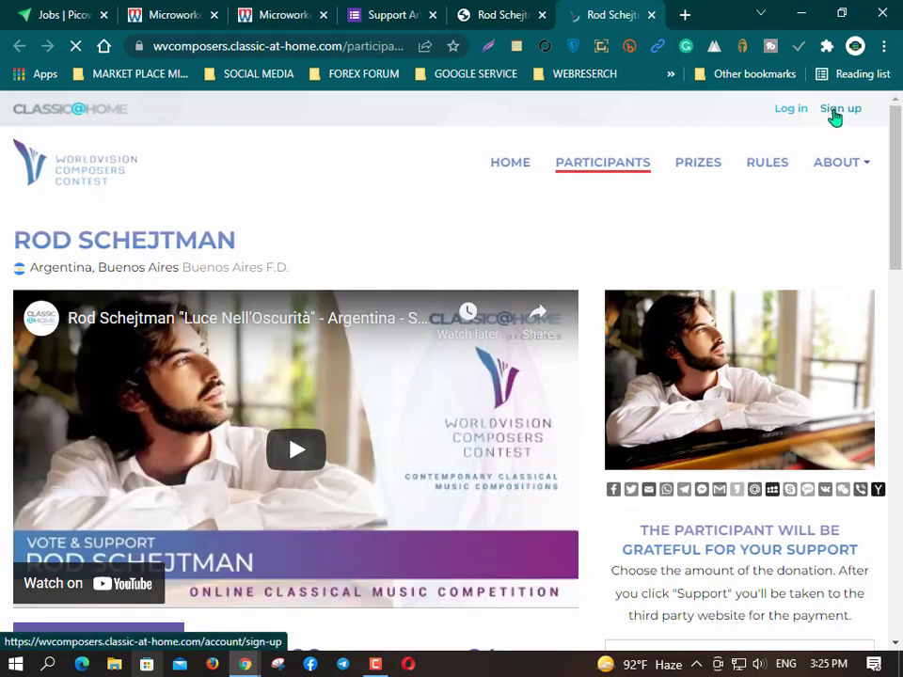
pyautogui.click(834, 114)
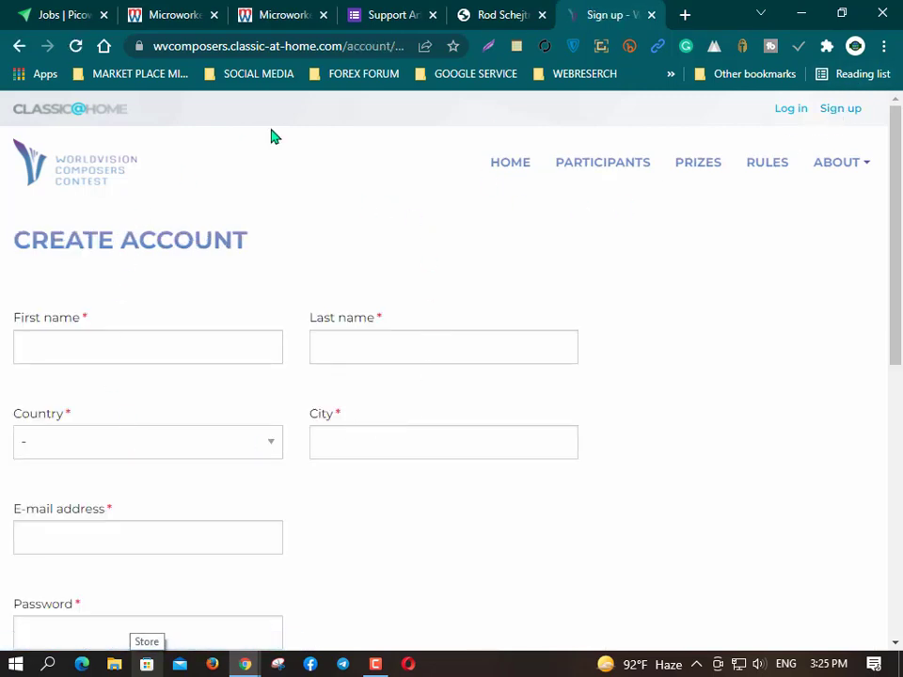
# Step: Autofill the sign-up form's name, country Bangladesh, city Dhaka and e-mail from the third saved address profile
pyautogui.scroll(-2, 365, 371)
pyautogui.scroll(2, 375, 328)
pyautogui.scroll(-1, 414, 272)
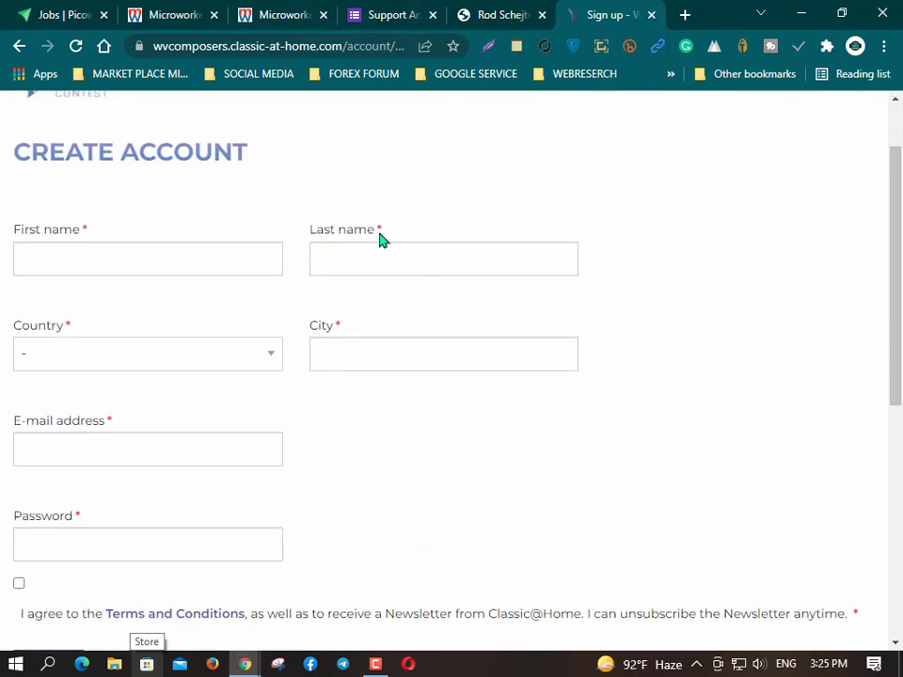
pyautogui.click(68, 259)
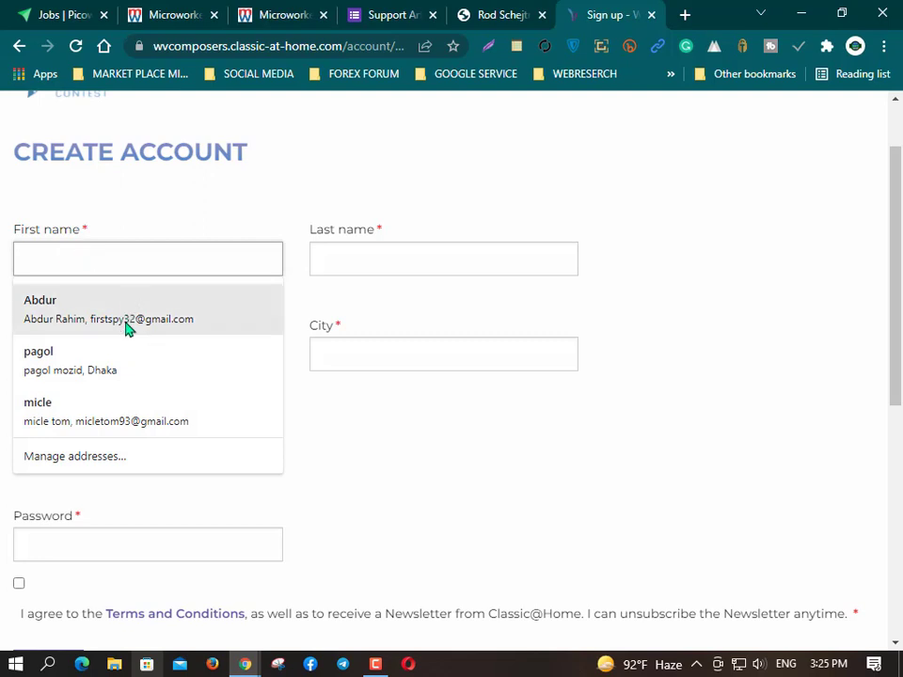
pyautogui.click(106, 416)
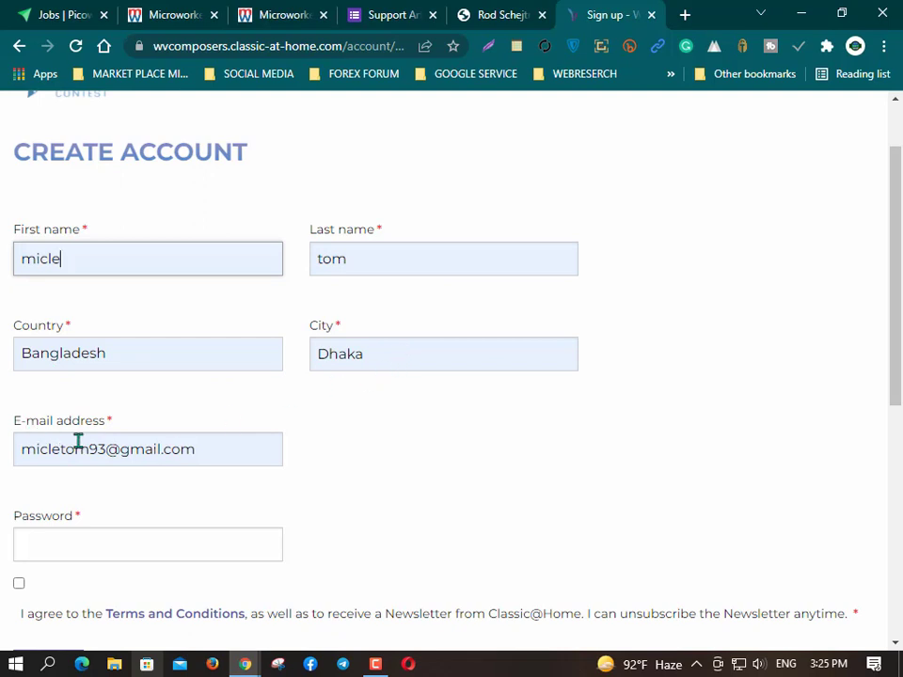
# Step: Clear the autofilled e-mail address from the account sign-up form
pyautogui.click(221, 450)
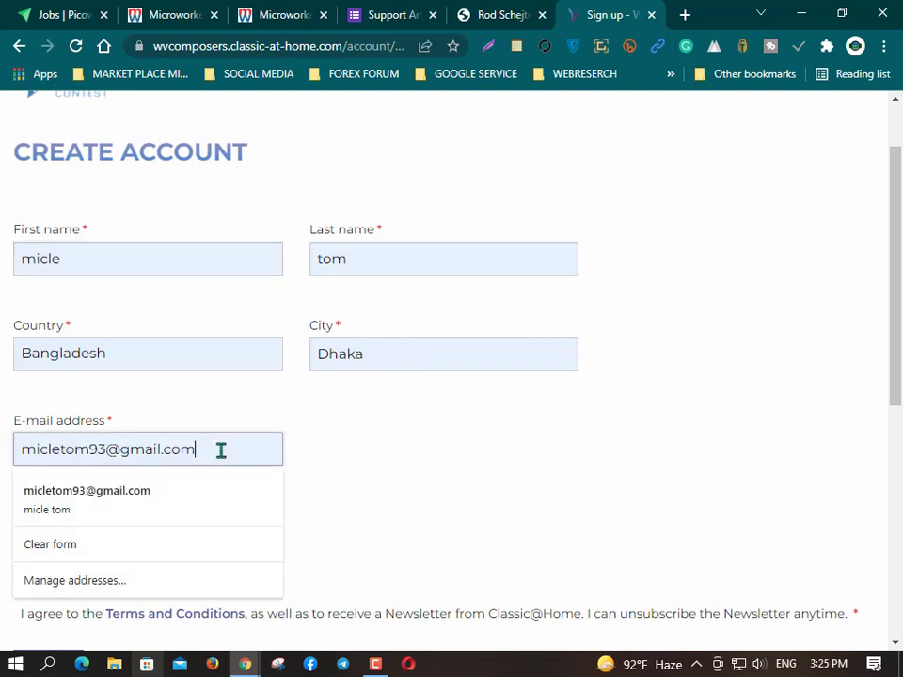
pyautogui.press('BackSpace')
pyautogui.press('BackSpace')
pyautogui.press('BackSpace')
pyautogui.press('BackSpace')
pyautogui.press('BackSpace')
pyautogui.press('BackSpace')
pyautogui.press('BackSpace')
pyautogui.press('BackSpace')
pyautogui.press('BackSpace')
pyautogui.press('BackSpace')
pyautogui.press('BackSpace')
pyautogui.press('BackSpace')
pyautogui.press('BackSpace')
pyautogui.press('BackSpace')
pyautogui.press('BackSpace')
pyautogui.press('BackSpace')
pyautogui.press('BackSpace')
pyautogui.press('BackSpace')
pyautogui.press('BackSpace')
pyautogui.press('BackSpace')
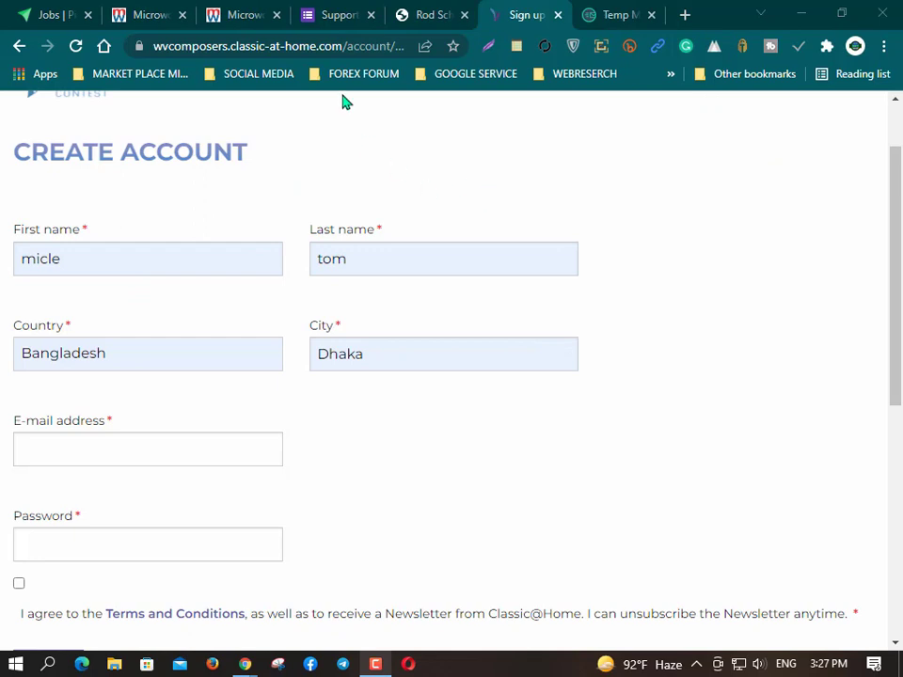
# Step: Copy the temporary e-mail address from the Temp Mail page and paste it into the sign-up form's e-mail field
pyautogui.click(611, 14)
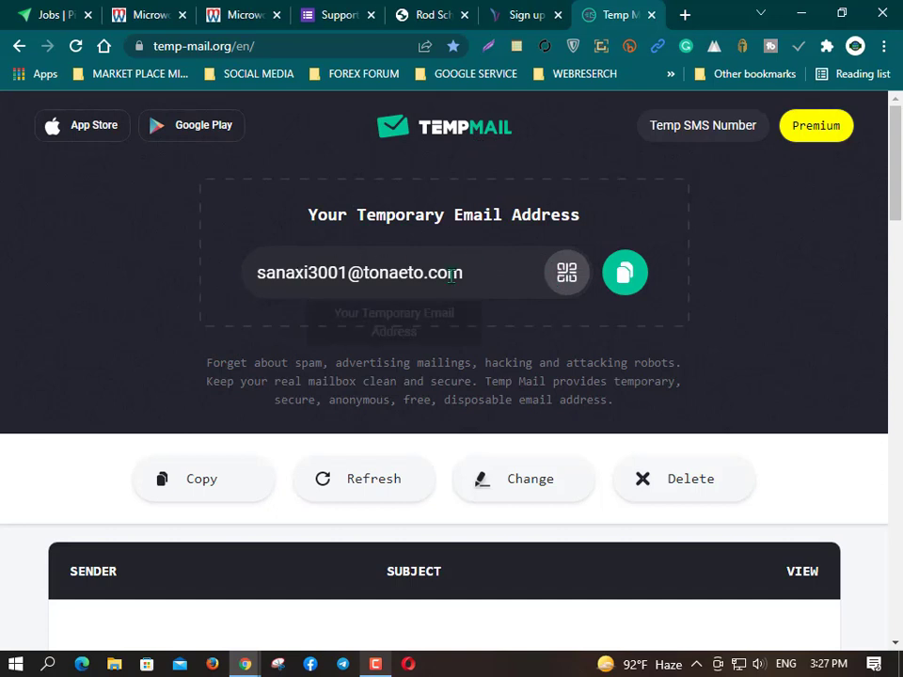
pyautogui.click(625, 272)
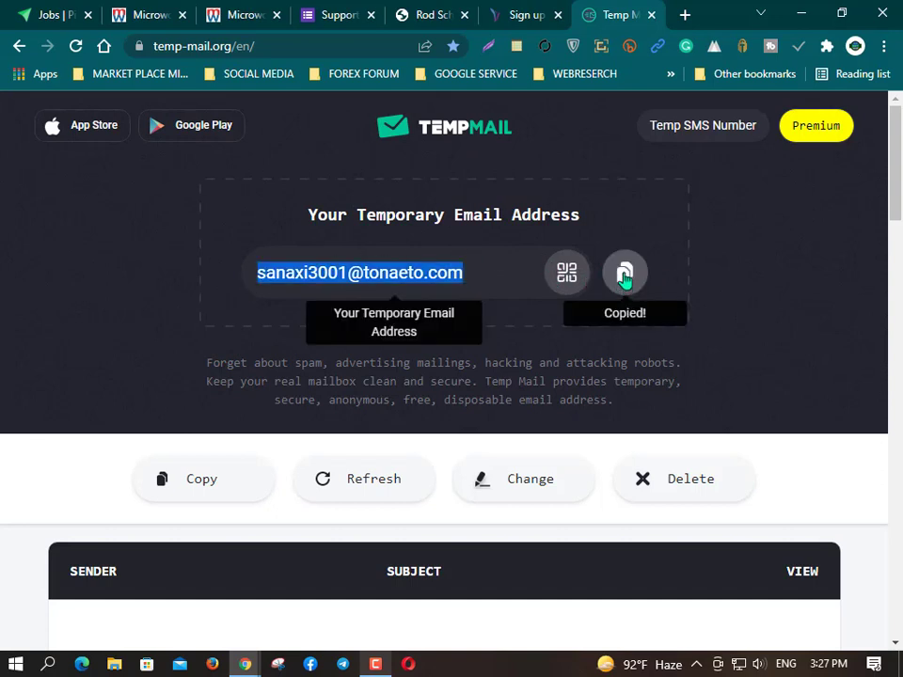
pyautogui.click(508, 15)
pyautogui.click(99, 441)
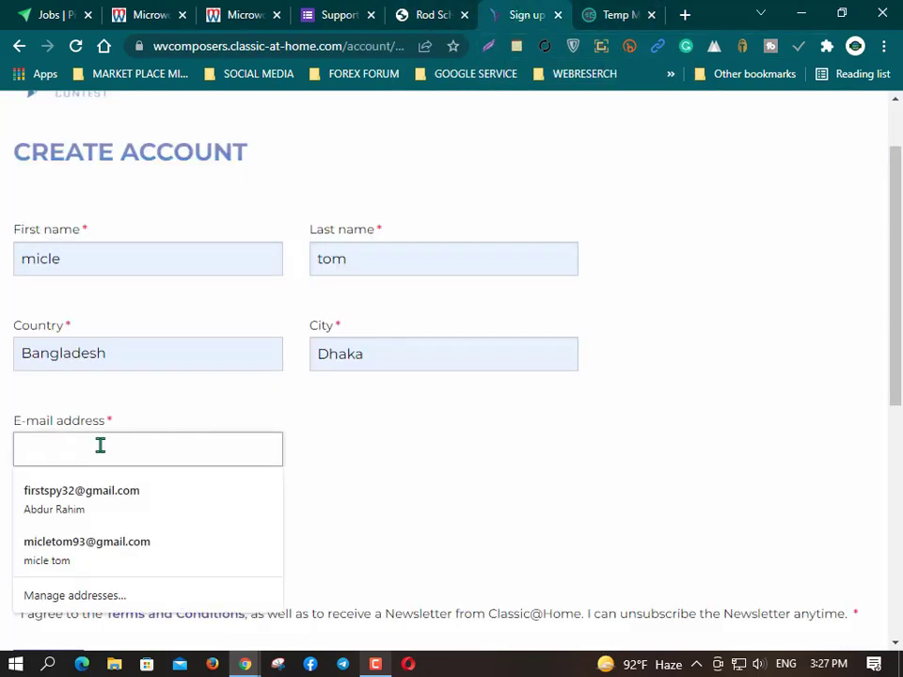
pyautogui.rightClick(100, 444)
pyautogui.click(150, 252)
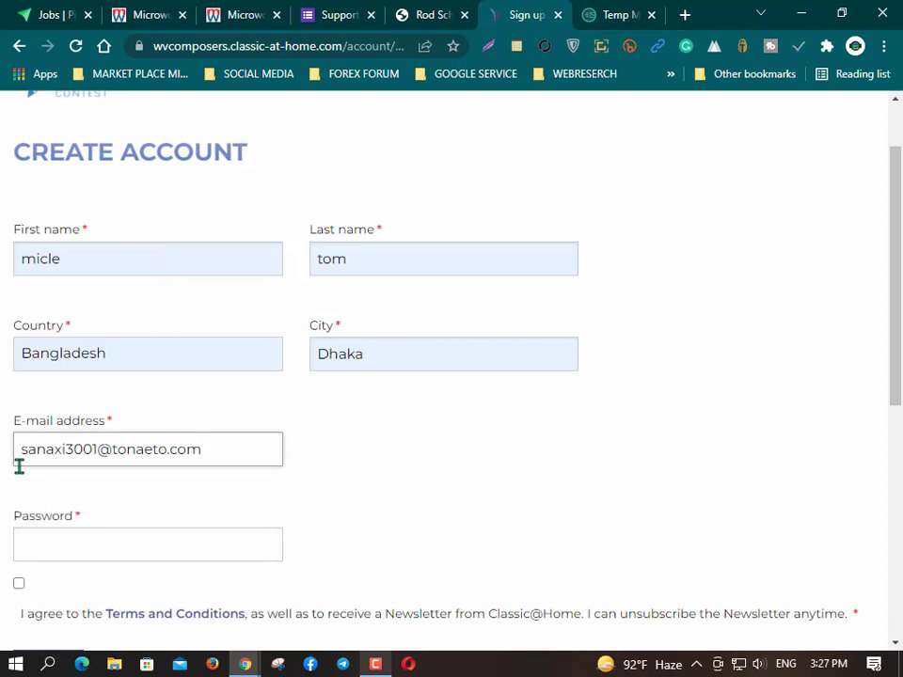
# Step: Enter the account password, agree to the Terms and Conditions and register the account
pyautogui.click(94, 541)
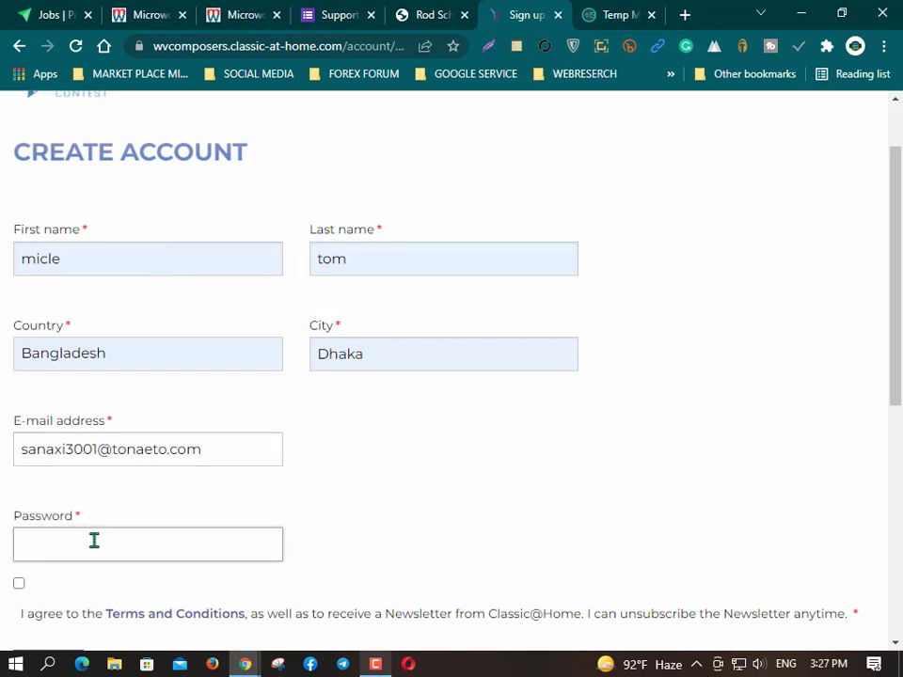
pyautogui.write('a')
pyautogui.scroll(-2, 44, 565)
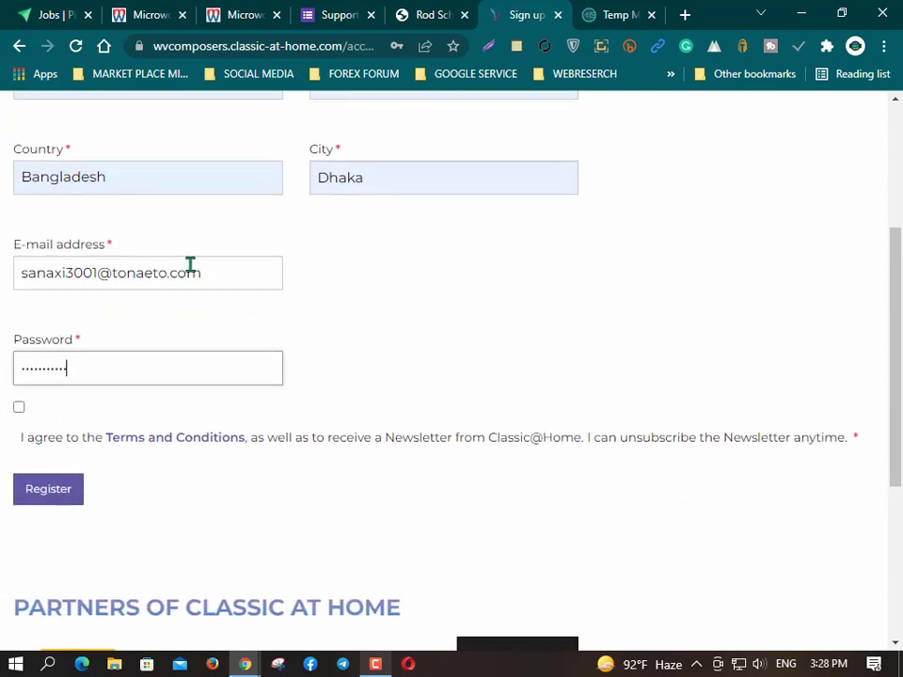
pyautogui.click(19, 408)
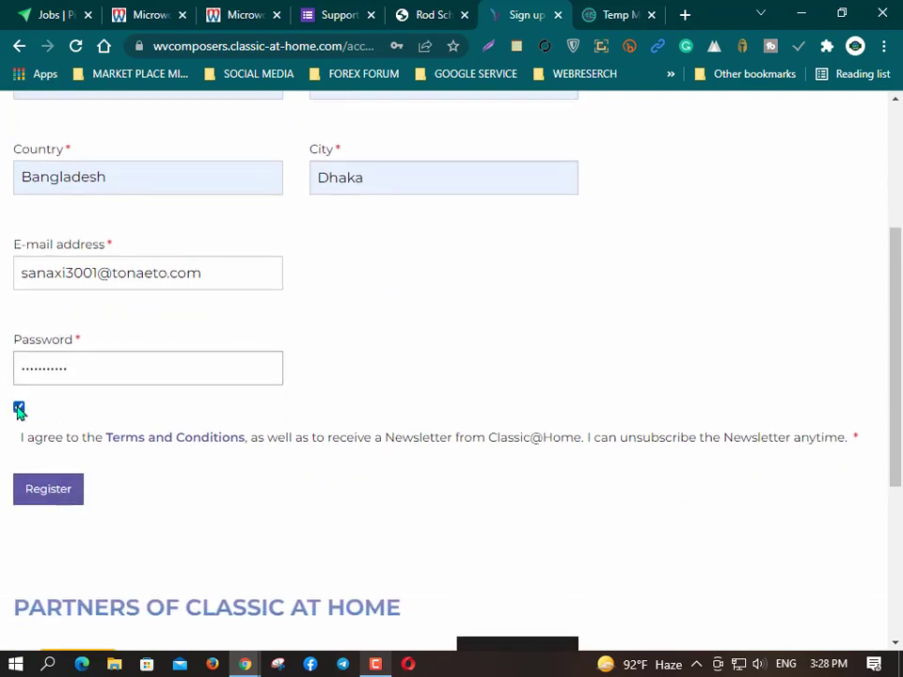
pyautogui.click(48, 490)
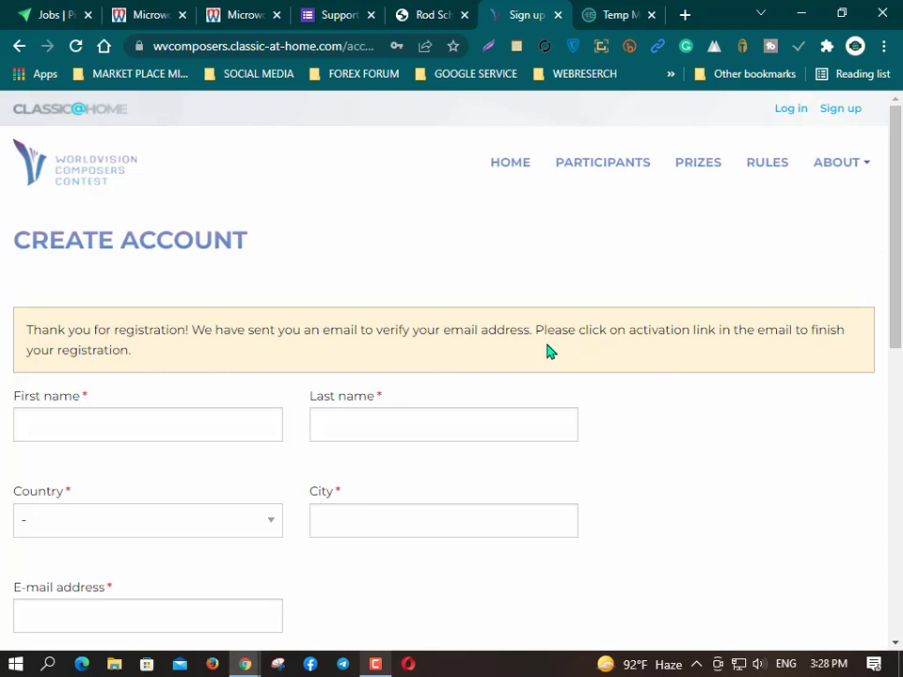
# Step: Open the Worldvision Contest activation e-mail from the Temp Mail inbox in a new tab and activate the contest account
pyautogui.click(610, 16)
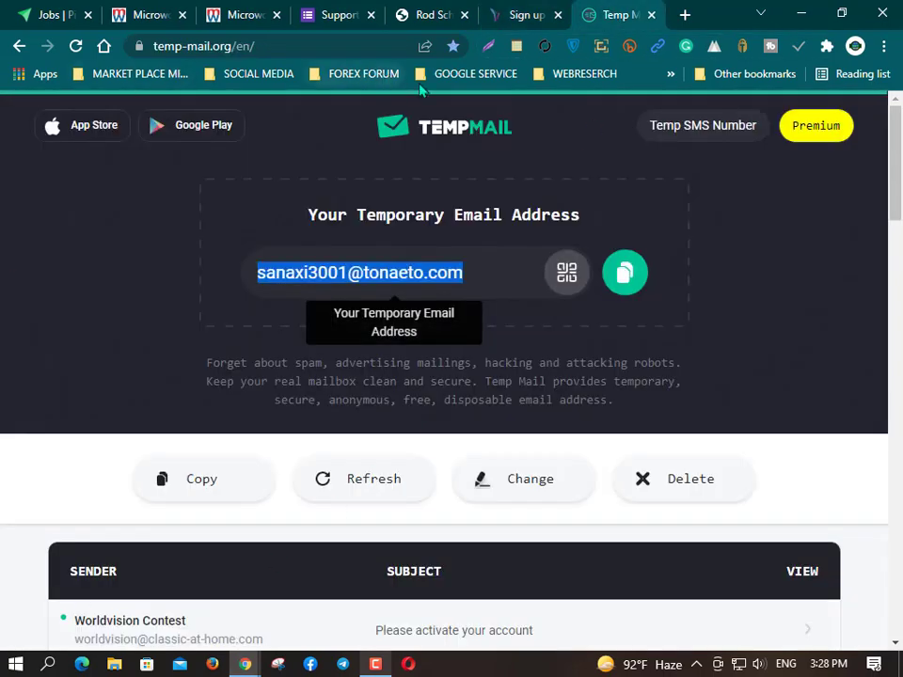
pyautogui.scroll(-4, 407, 132)
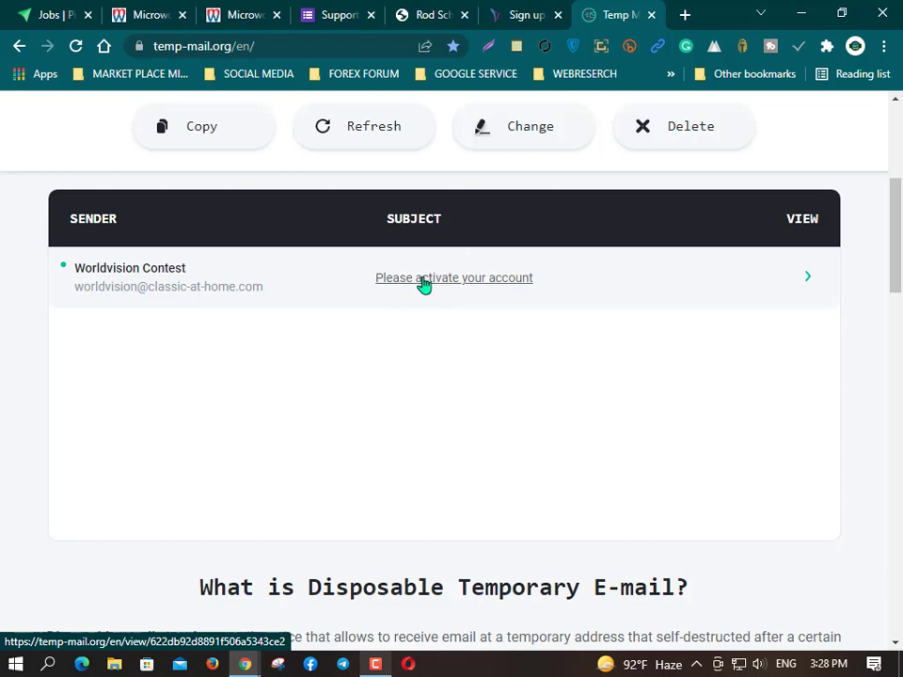
pyautogui.scroll(4, 489, 235)
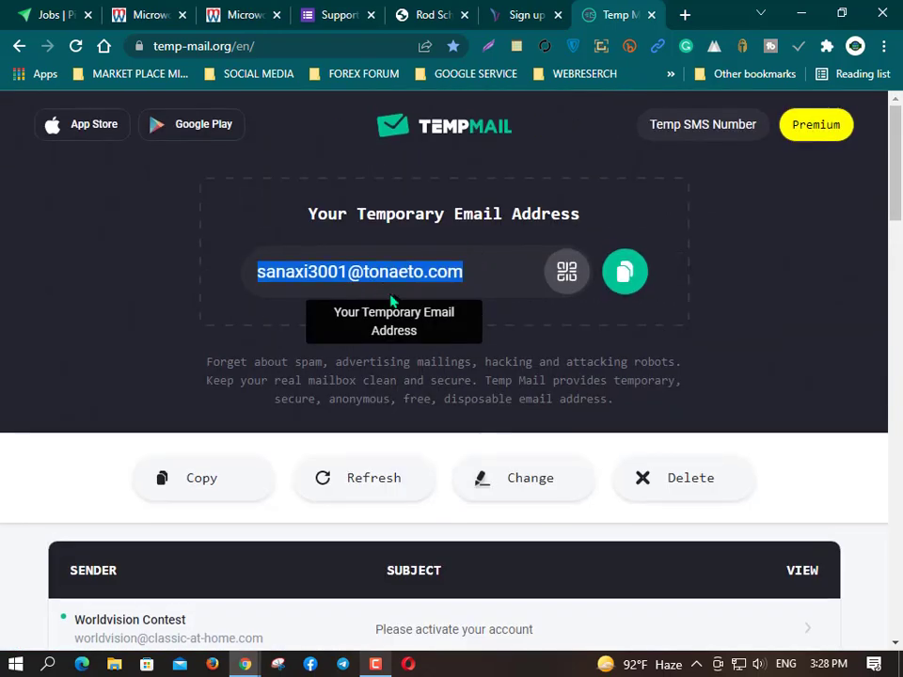
pyautogui.scroll(-3, 414, 301)
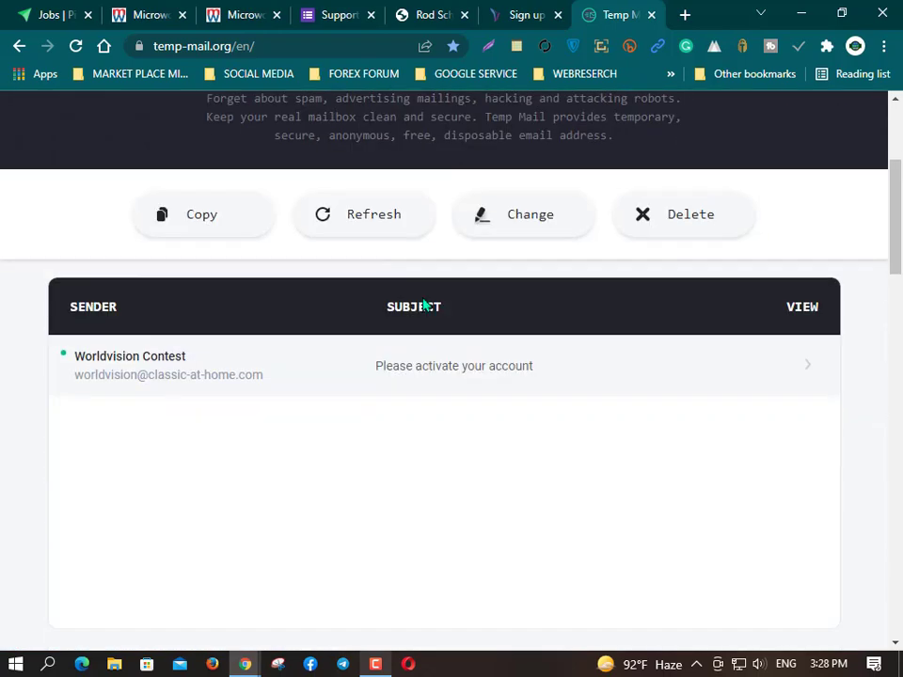
pyautogui.rightClick(425, 368)
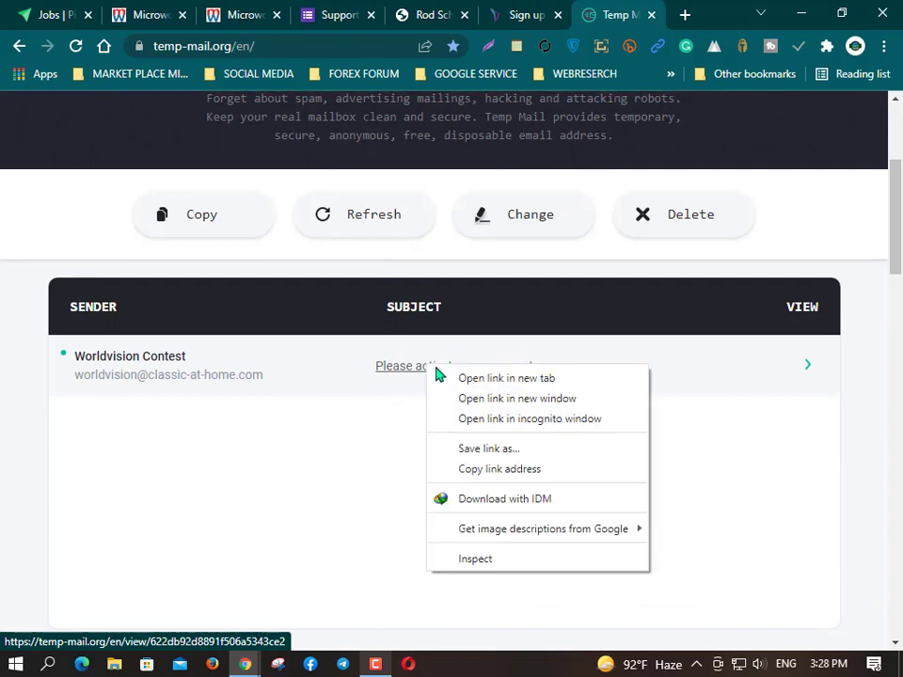
pyautogui.click(501, 382)
pyautogui.hotkey('ctrl', 'Tab')
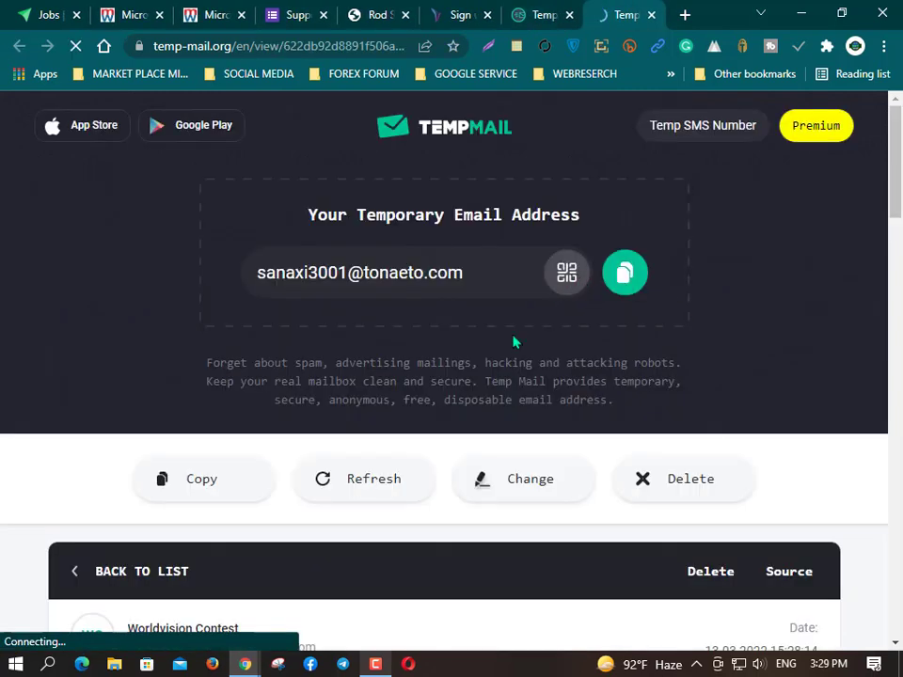
pyautogui.scroll(-5, 523, 345)
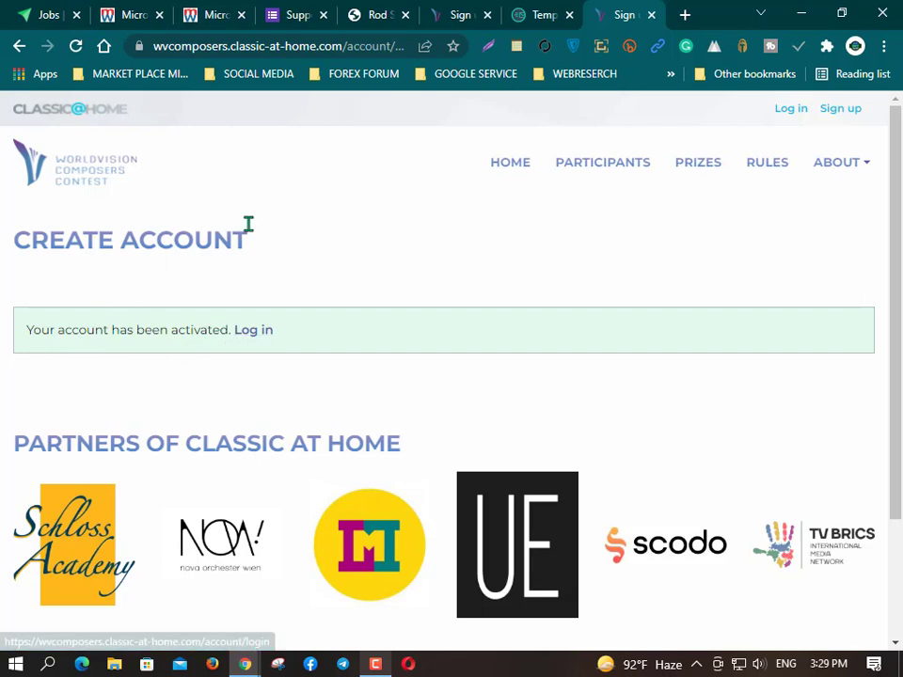
# Step: Log in to the contest site with the copied temporary e-mail address and the account password, with Remember me enabled
pyautogui.scroll(-2, 508, 455)
pyautogui.scroll(2, 502, 464)
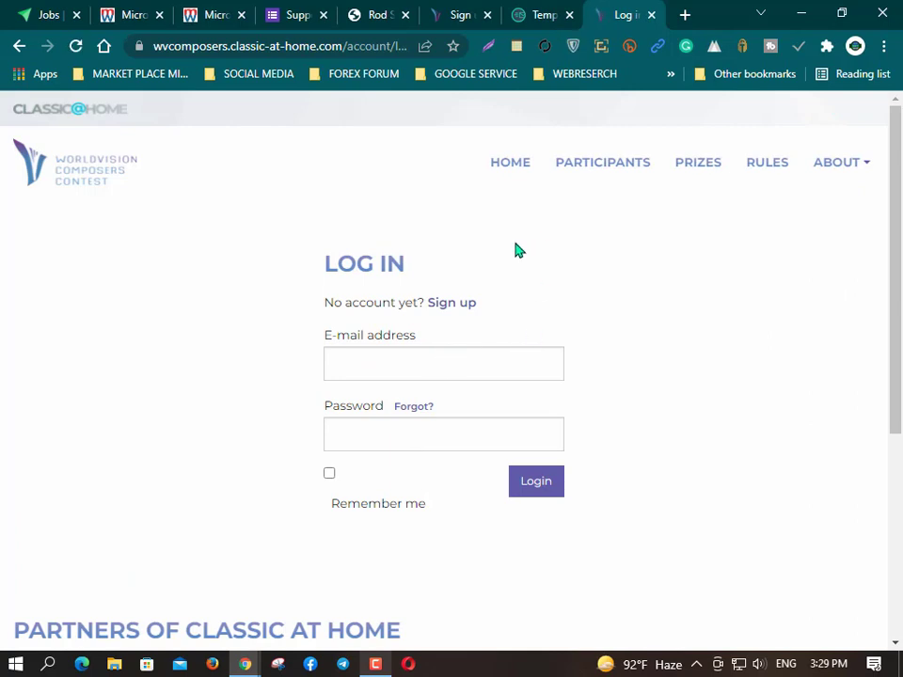
pyautogui.click(377, 365)
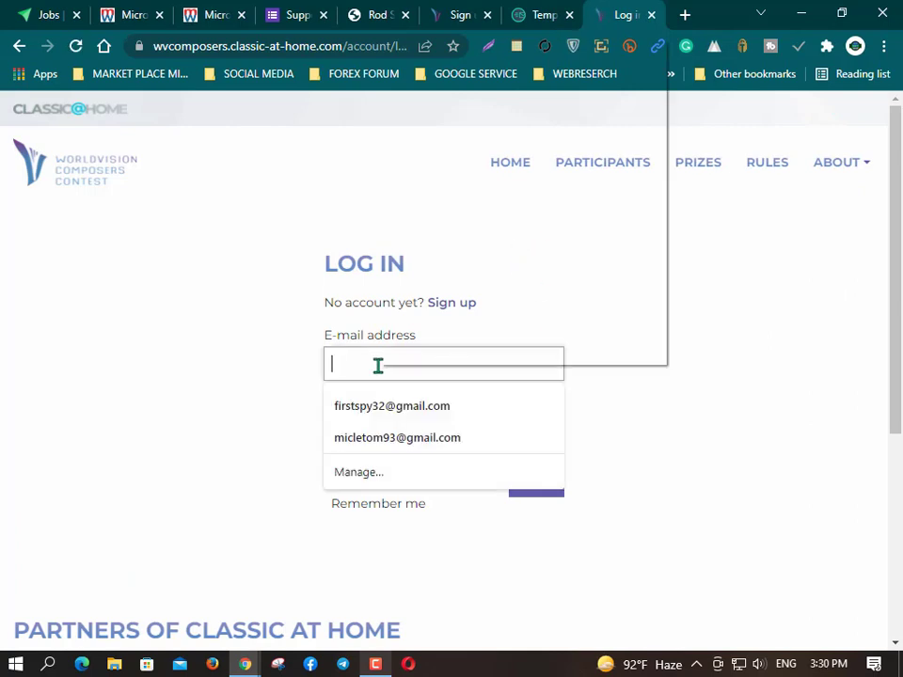
pyautogui.rightClick(378, 365)
pyautogui.click(447, 183)
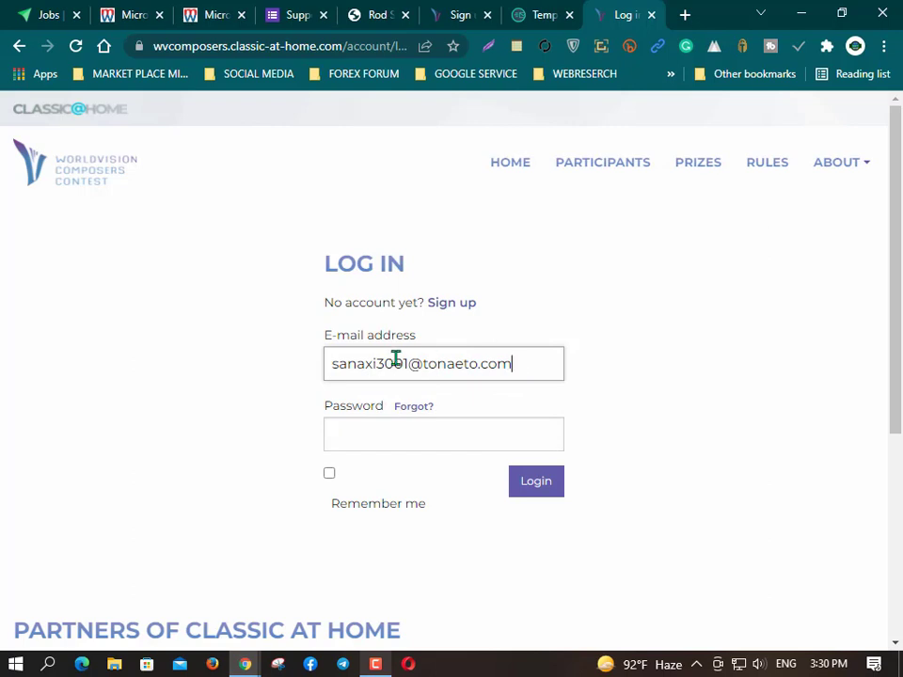
pyautogui.click(386, 435)
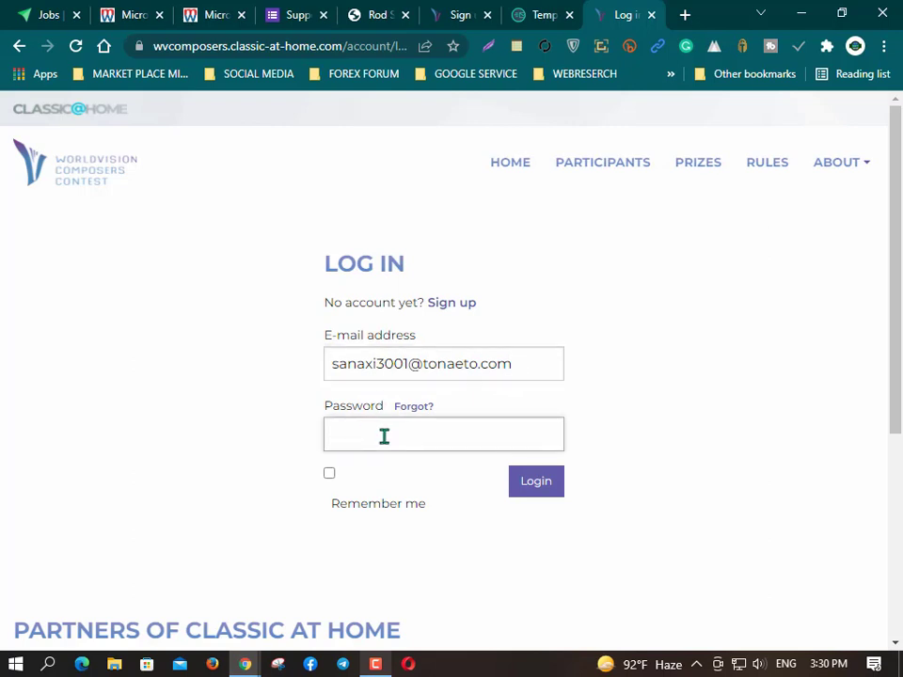
pyautogui.write('•')
pyautogui.click(328, 474)
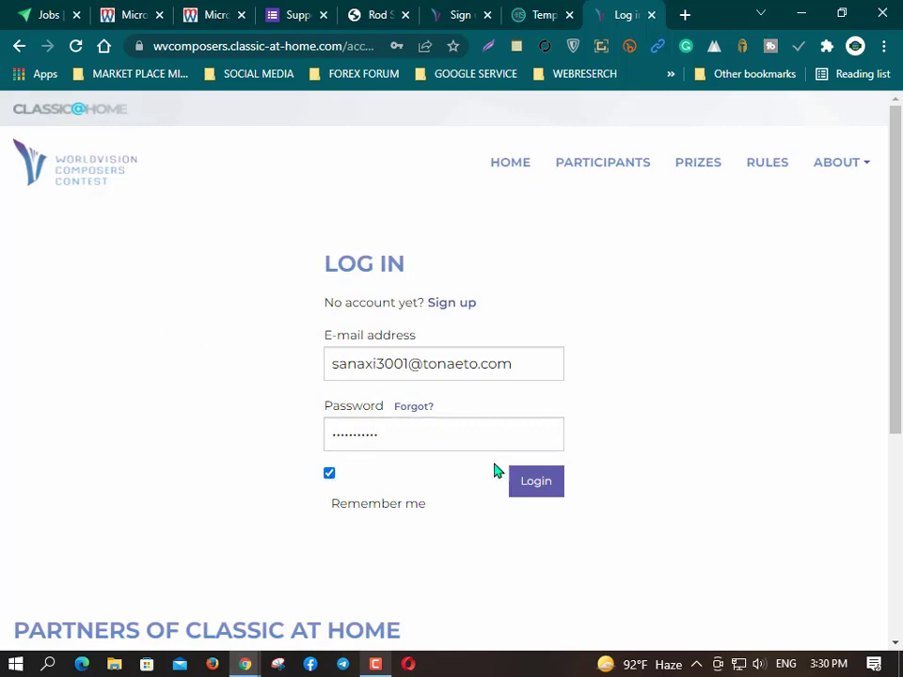
pyautogui.click(538, 487)
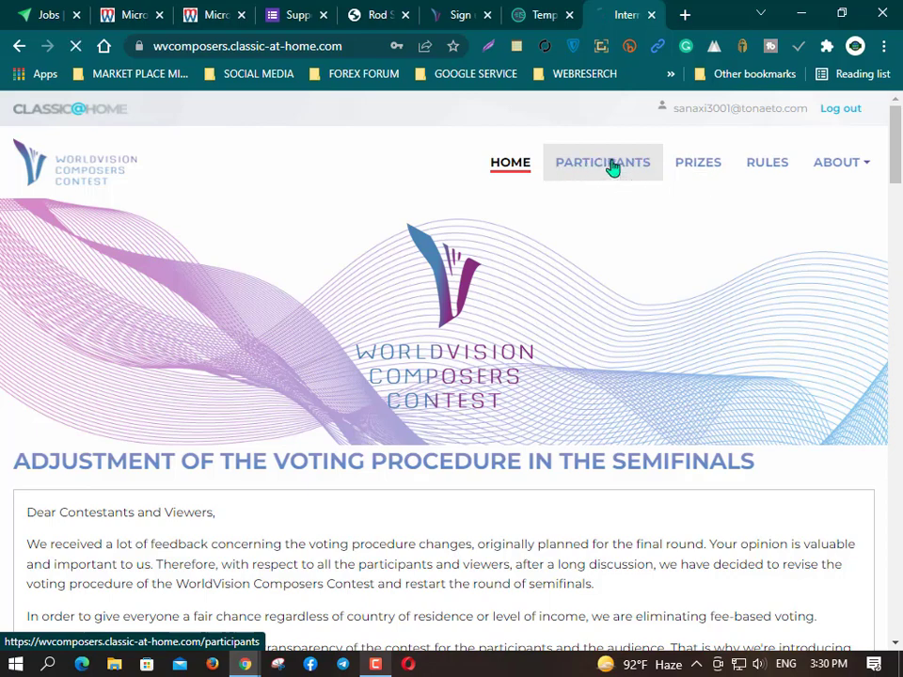
# Step: Browse the contest's Participants list and open the profile of the participant from Ra'anana, Israel
pyautogui.scroll(-2, 593, 272)
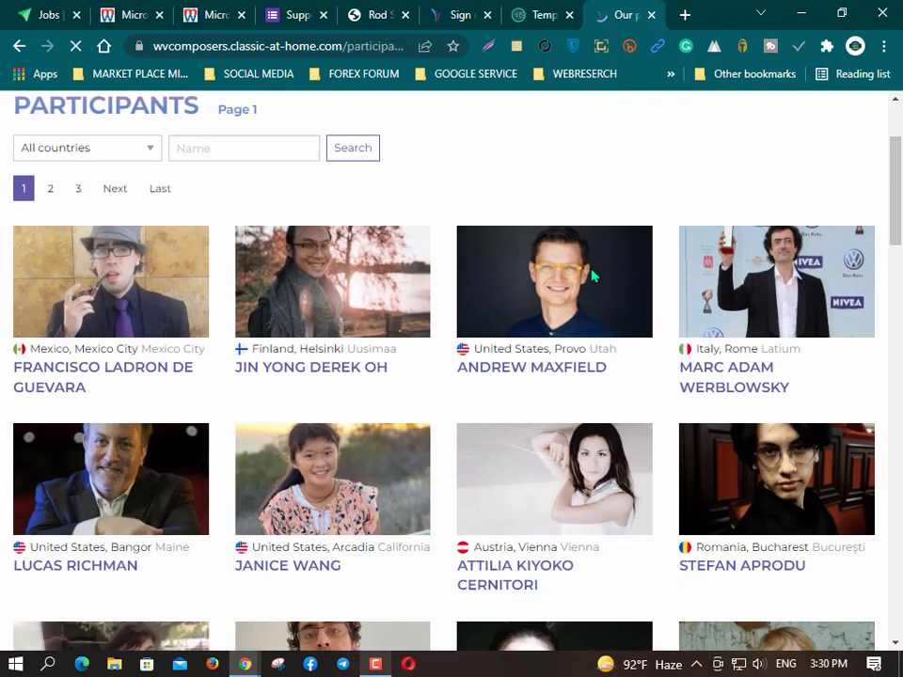
pyautogui.scroll(-2, 667, 263)
pyautogui.scroll(-6, 555, 348)
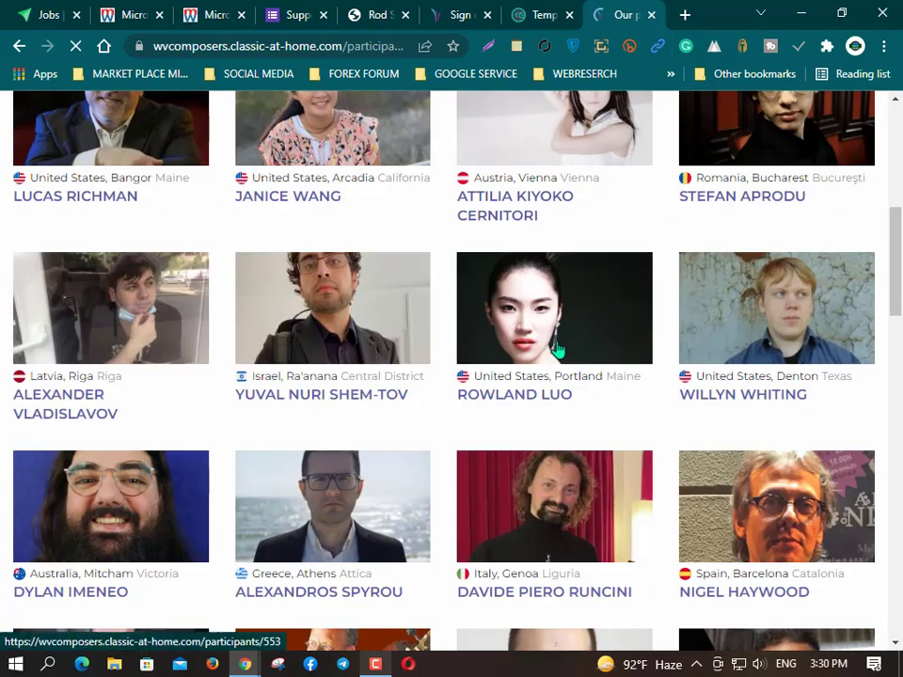
pyautogui.scroll(-6, 555, 348)
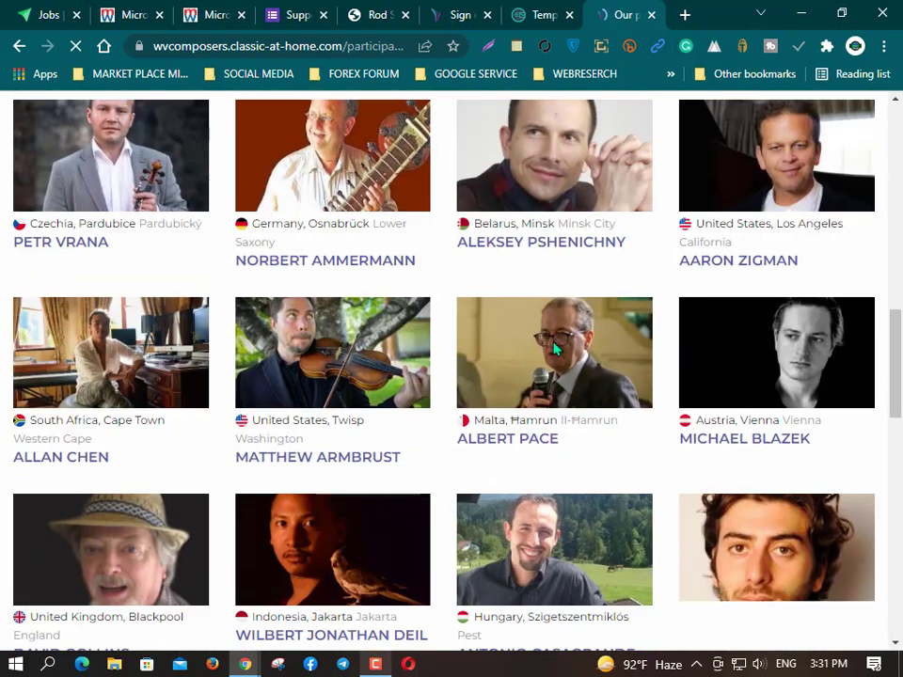
pyautogui.scroll(1, 557, 349)
pyautogui.scroll(13, 557, 349)
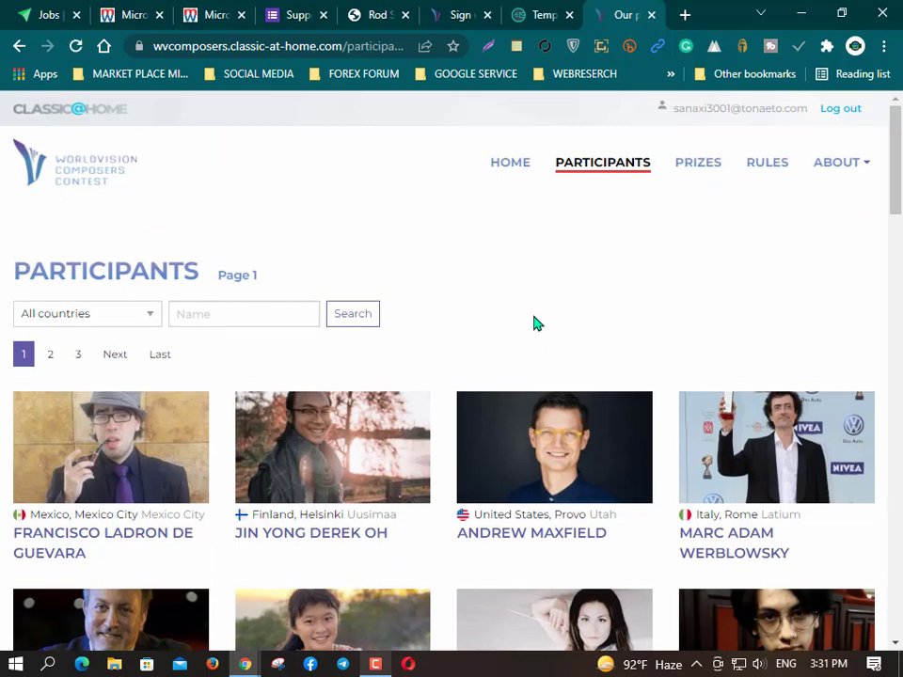
pyautogui.scroll(-2, 540, 335)
pyautogui.scroll(2, 551, 333)
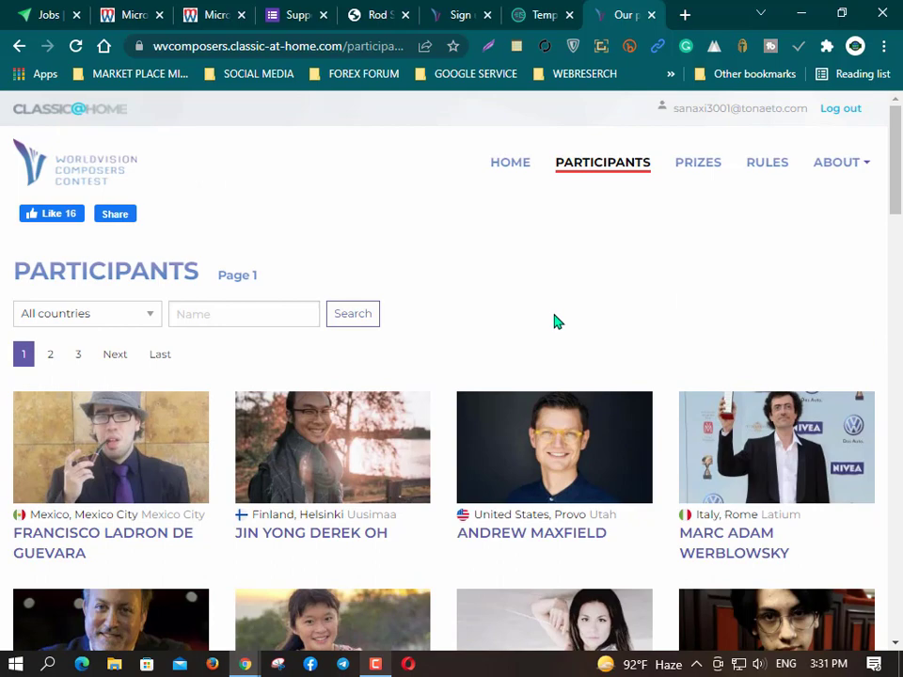
pyautogui.scroll(-3, 630, 320)
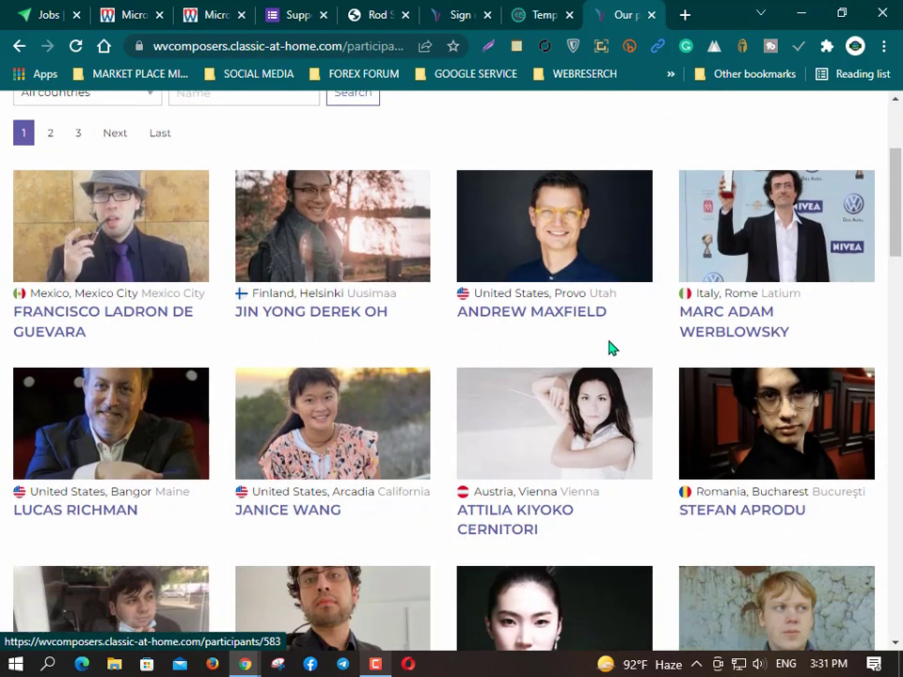
pyautogui.scroll(-5, 610, 348)
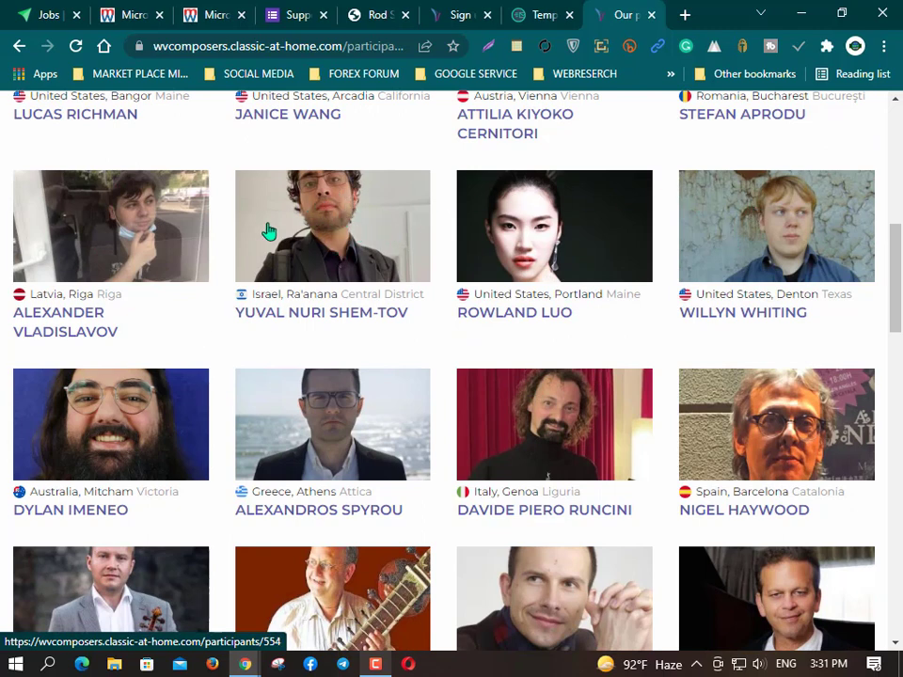
pyautogui.click(321, 225)
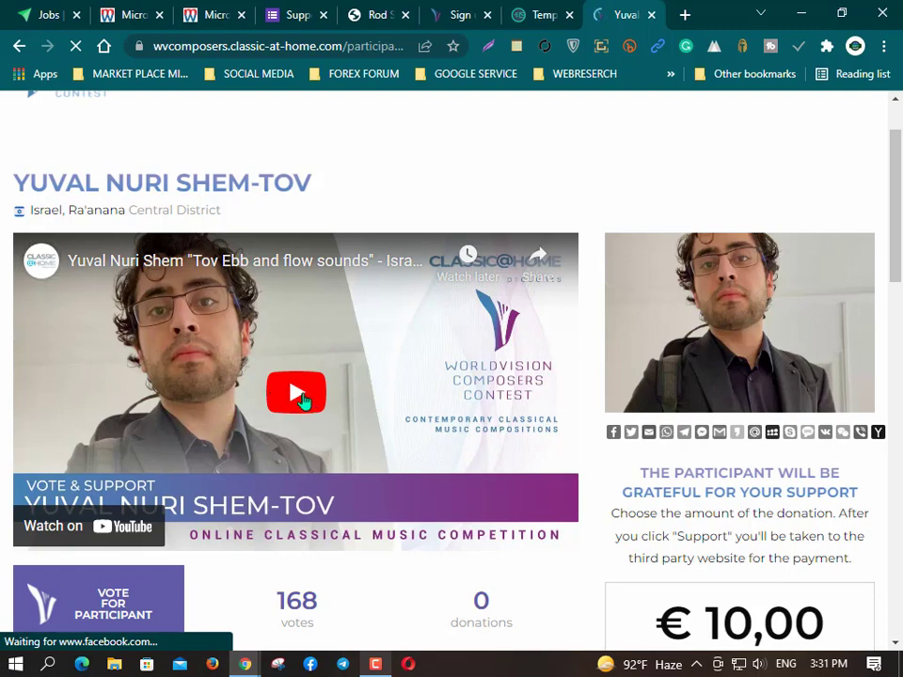
# Step: Play the contest video on the participant's profile and mute its sound
pyautogui.scroll(-2, 301, 401)
pyautogui.scroll(2, 294, 348)
pyautogui.click(297, 391)
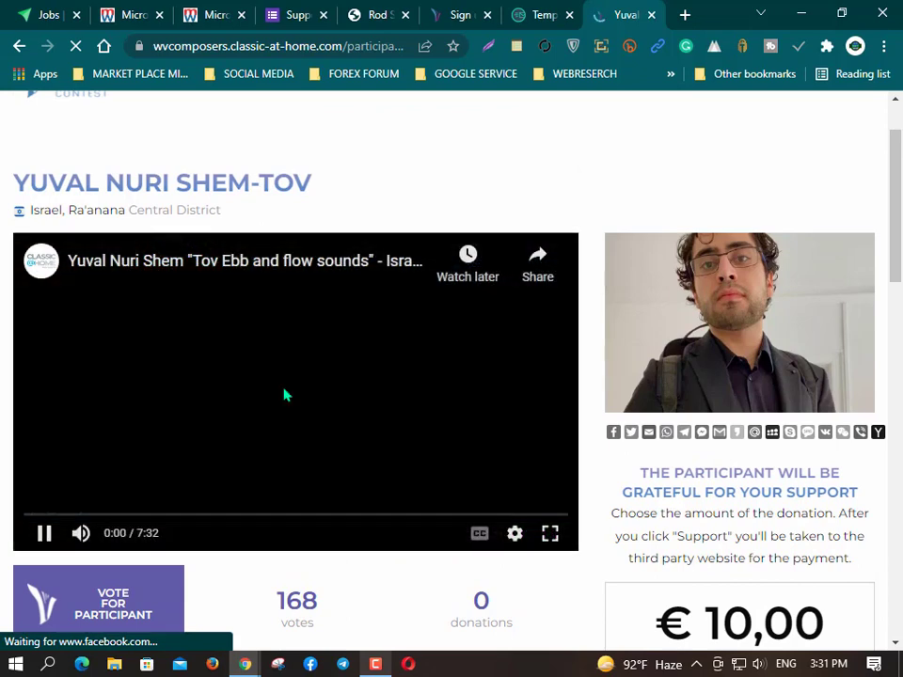
pyautogui.click(81, 533)
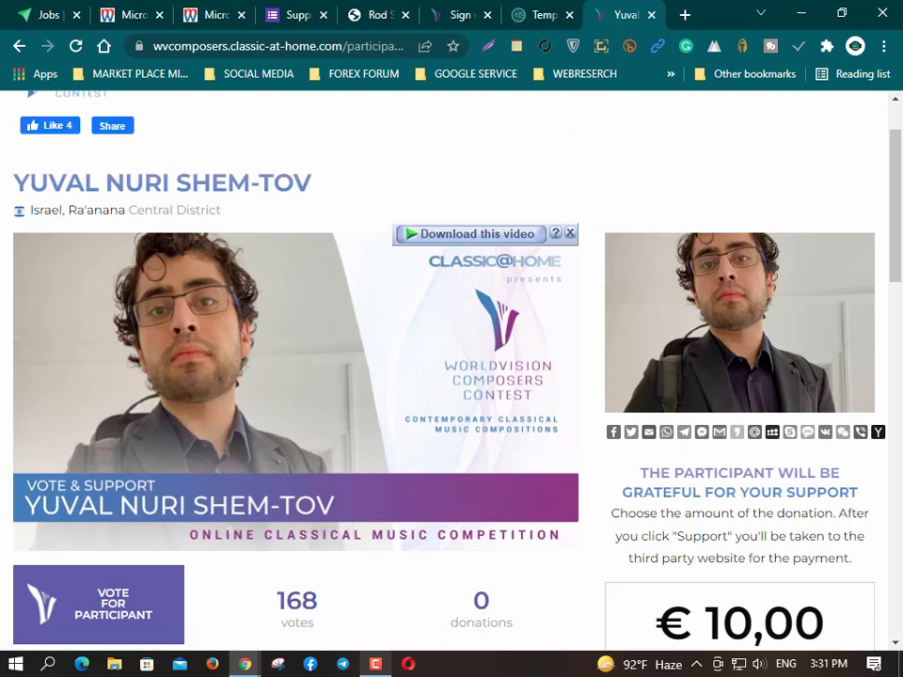
pyautogui.scroll(-2, 290, 467)
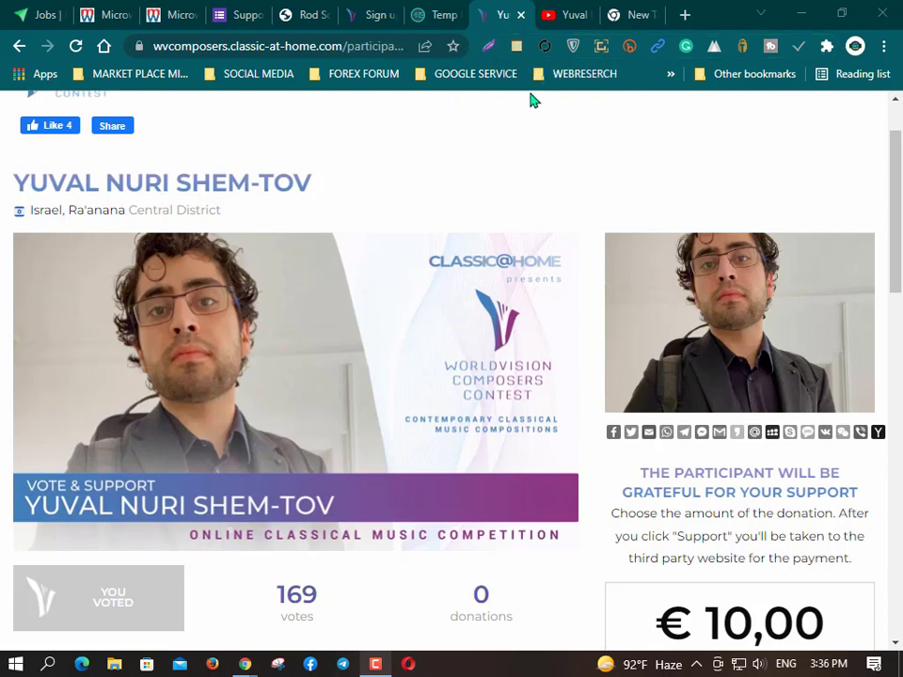
# Step: Capture the whole visible participant page, including the vote status, with Lightshot and upload the screenshot online
pyautogui.click(488, 47)
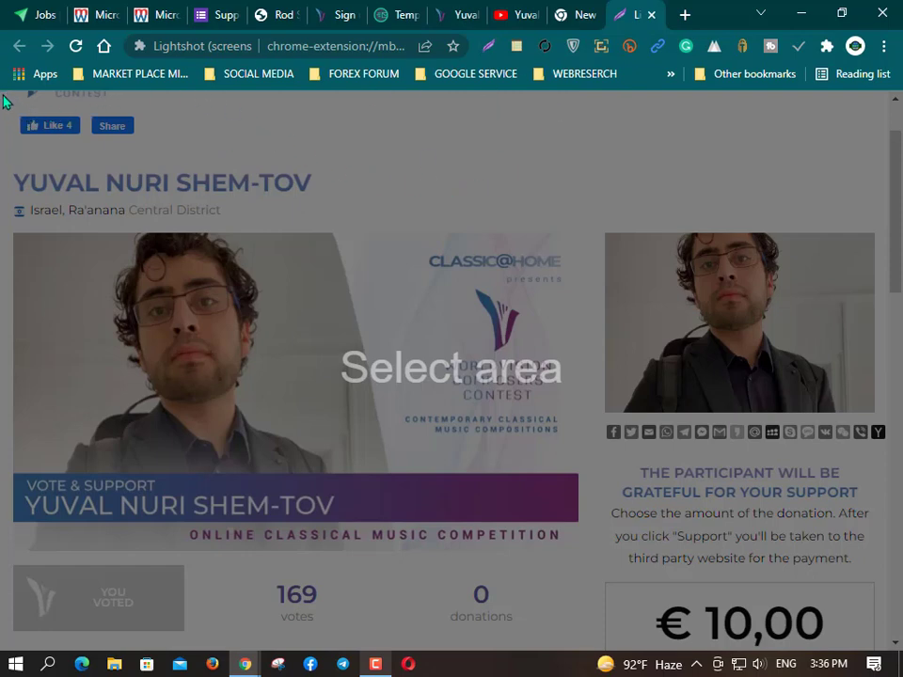
pyautogui.moveTo(3, 93); pyautogui.dragTo(899, 655)
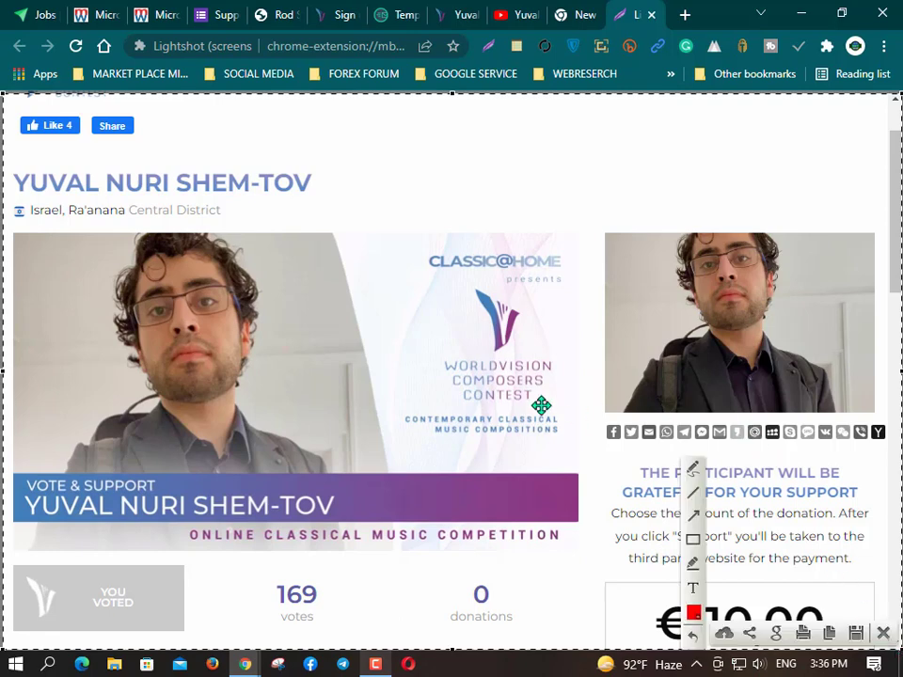
pyautogui.click(724, 635)
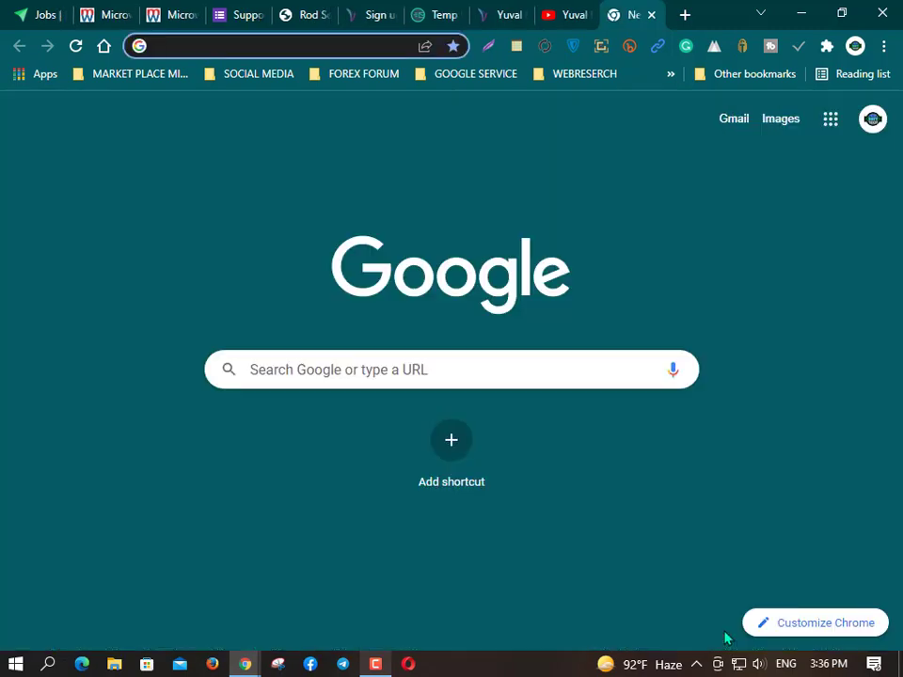
# Step: Check the uploaded screenshot and copy its prnt.sc link
pyautogui.scroll(-3, 450, 289)
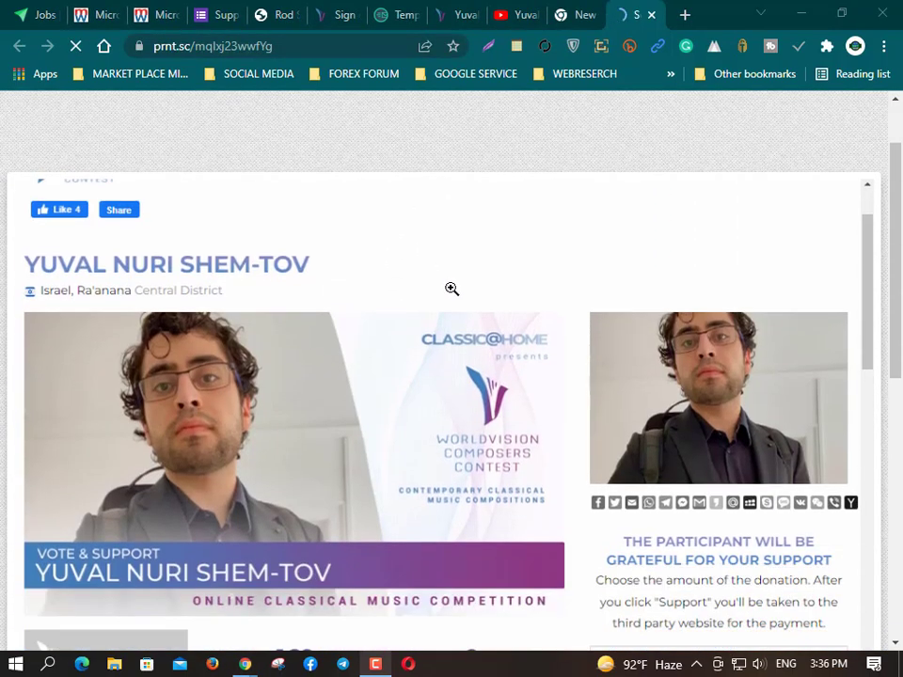
pyautogui.scroll(2, 424, 268)
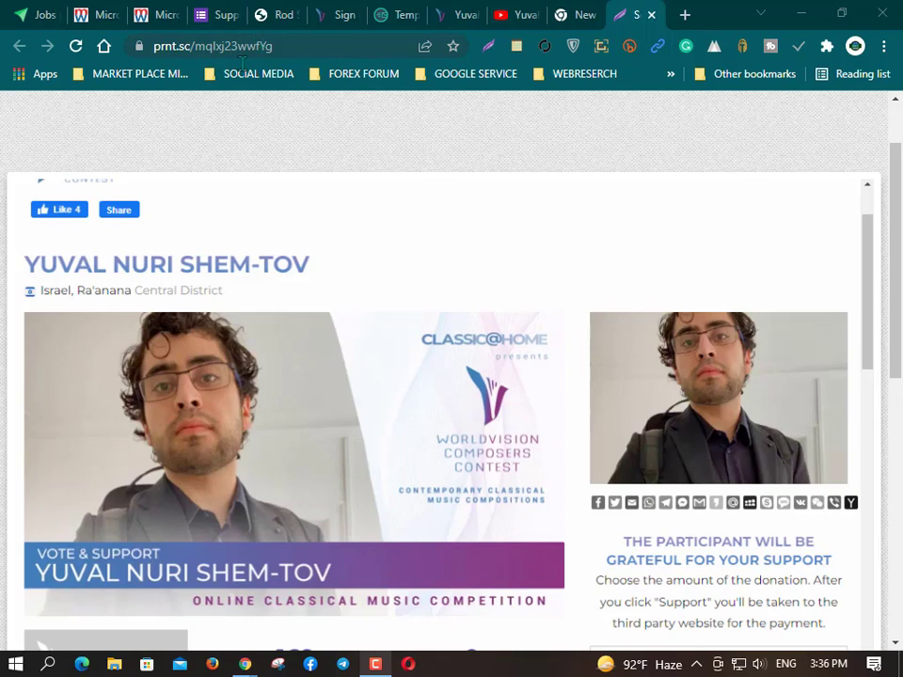
pyautogui.click(299, 45)
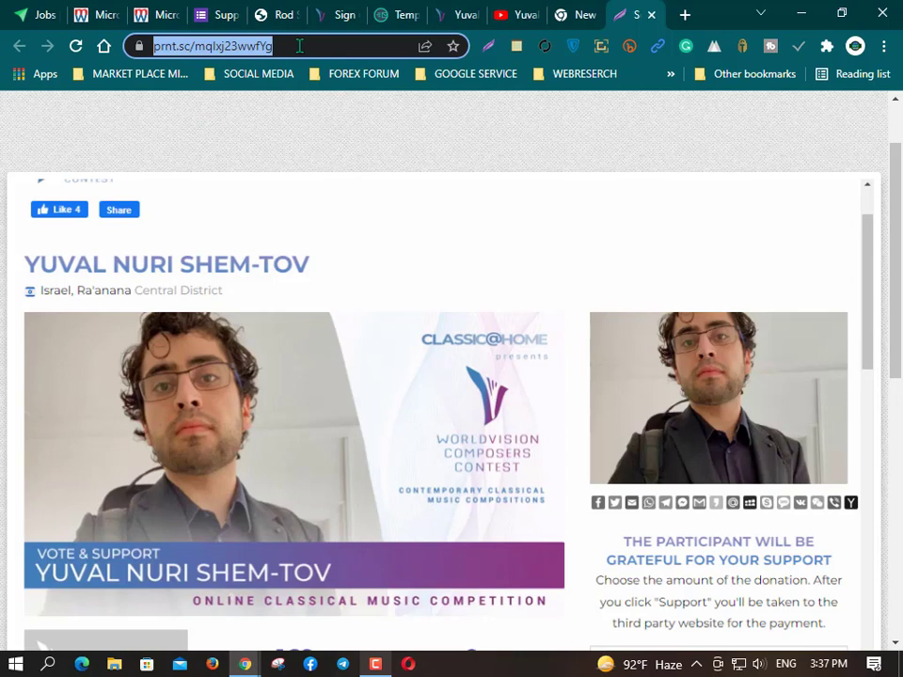
pyautogui.rightClick(215, 47)
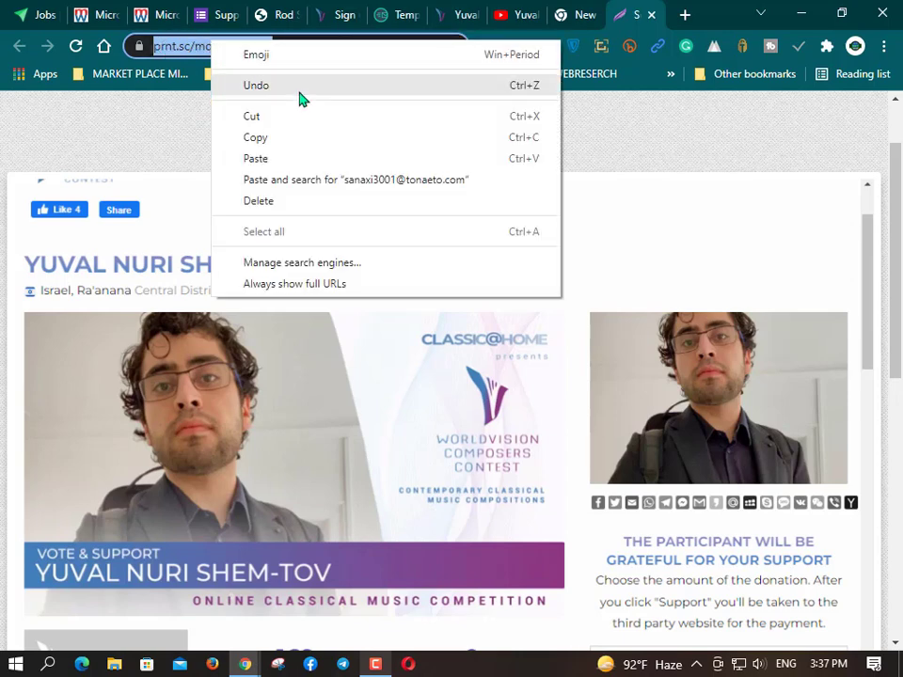
pyautogui.click(258, 139)
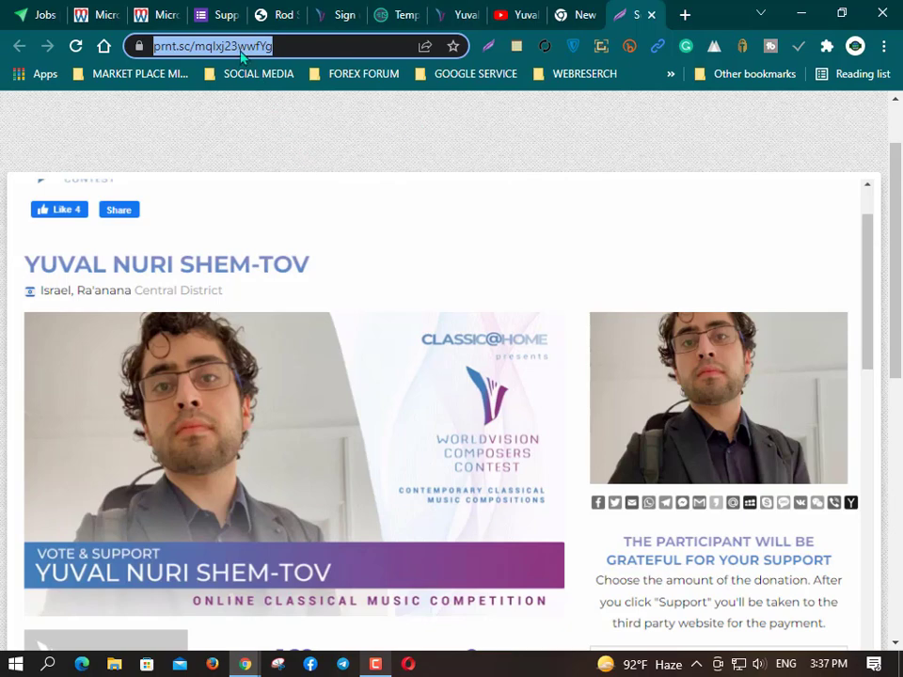
# Step: In the "Support Artist" Google Form, select the "I have voted" answer under Step 2
pyautogui.click(218, 15)
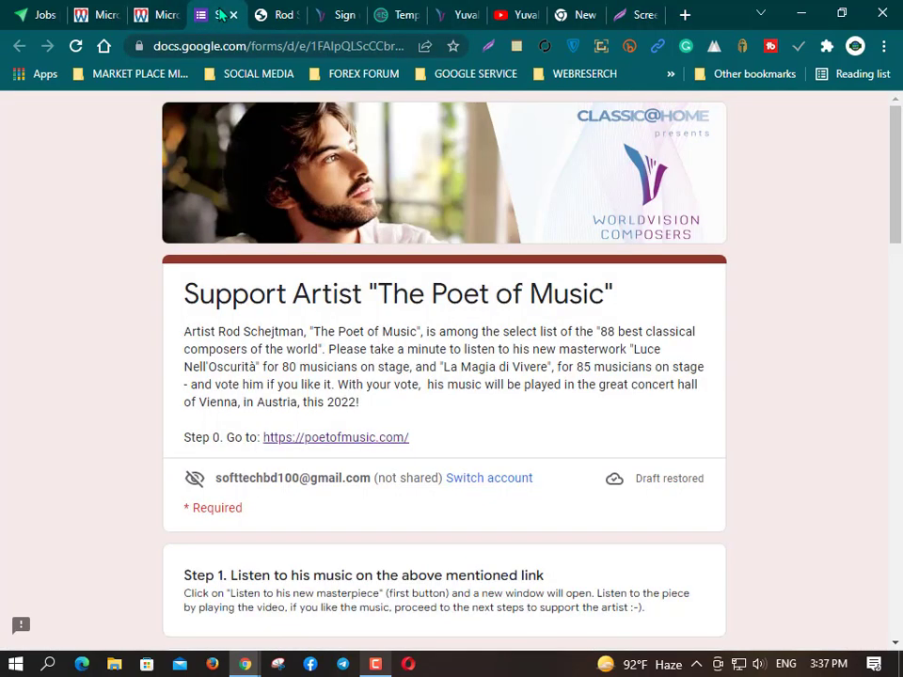
pyautogui.scroll(-2, 353, 387)
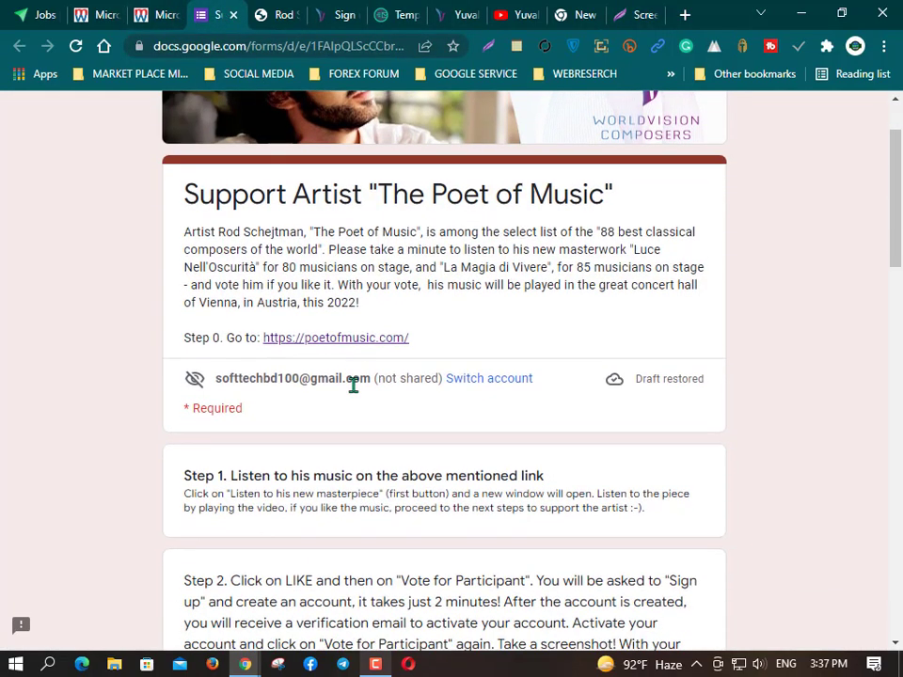
pyautogui.scroll(-5, 354, 385)
pyautogui.scroll(3, 418, 367)
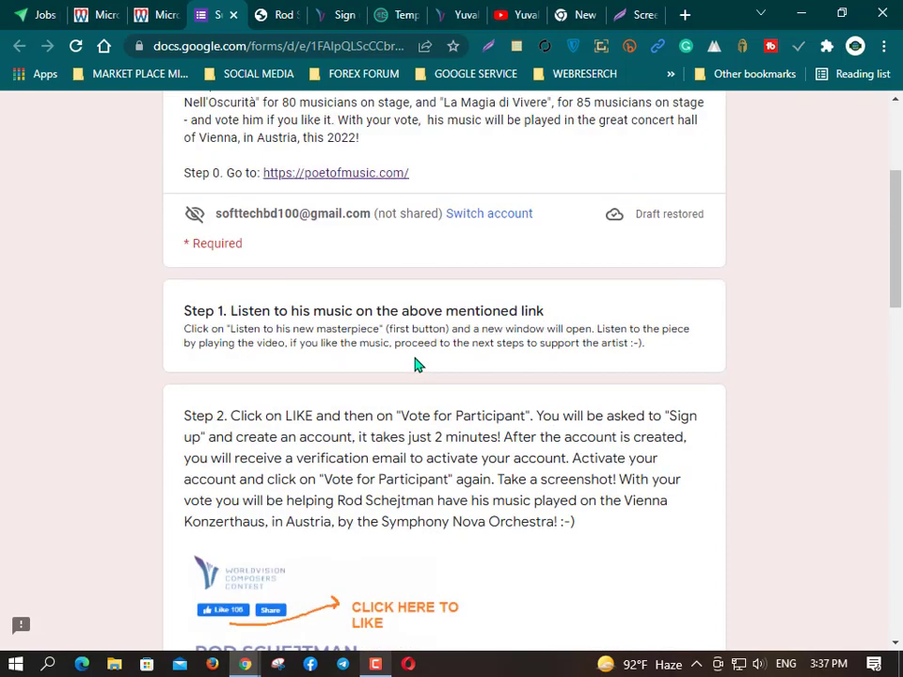
pyautogui.scroll(-10, 418, 365)
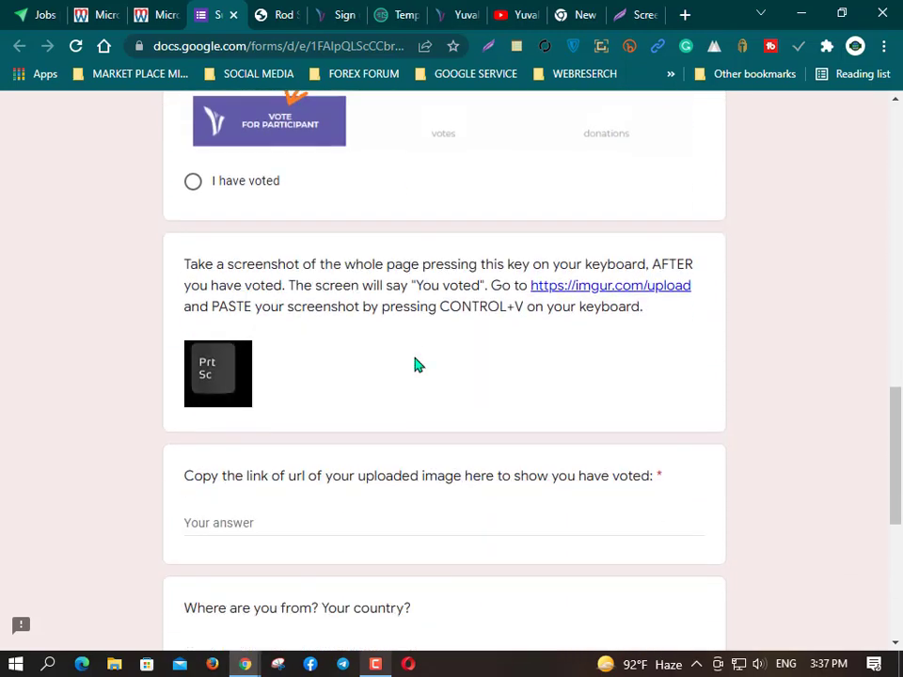
pyautogui.click(194, 183)
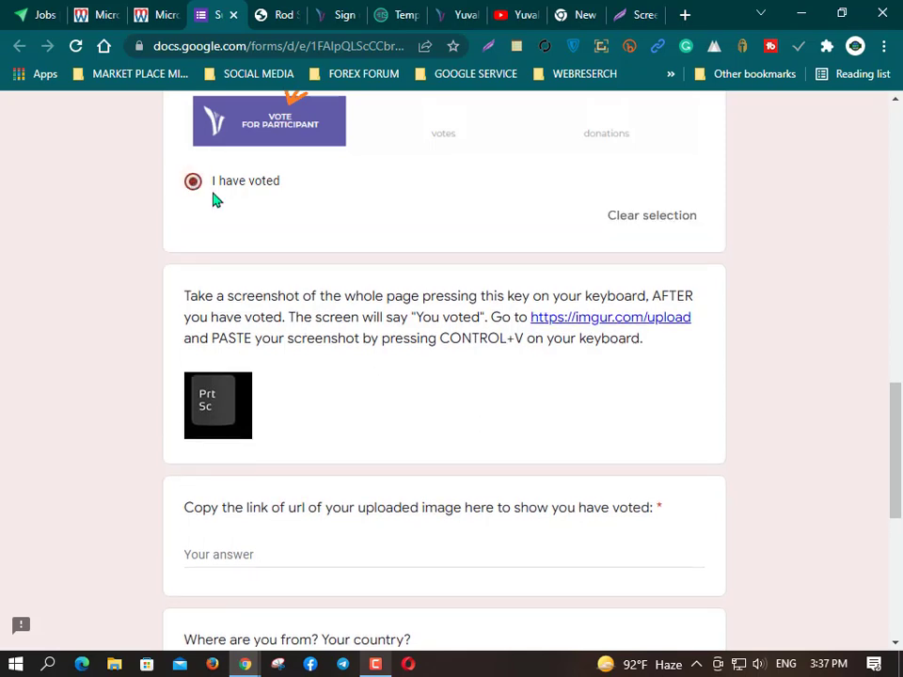
pyautogui.scroll(-2, 348, 362)
pyautogui.scroll(-1, 348, 362)
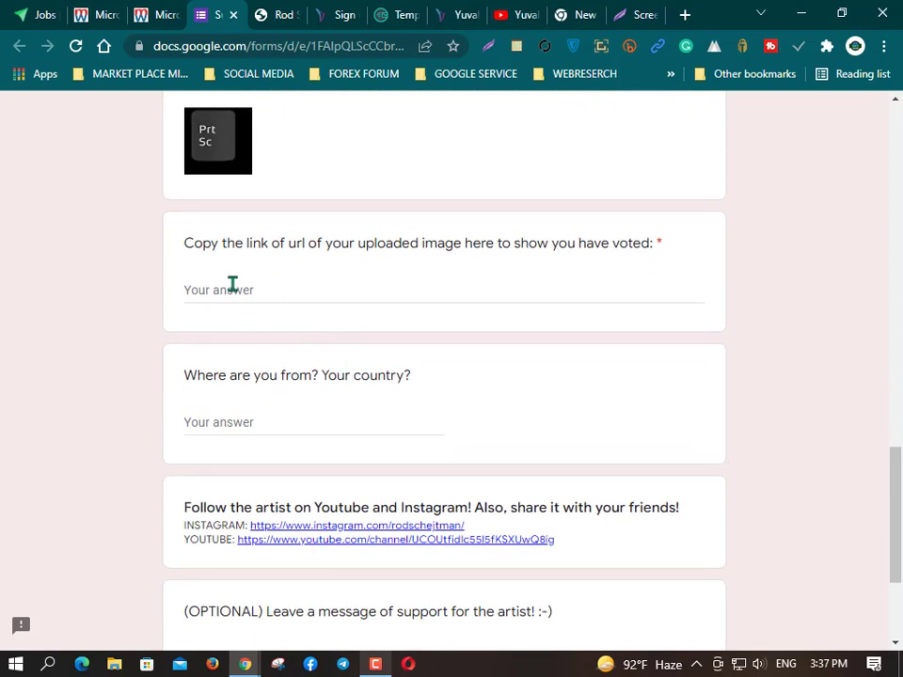
pyautogui.click(230, 286)
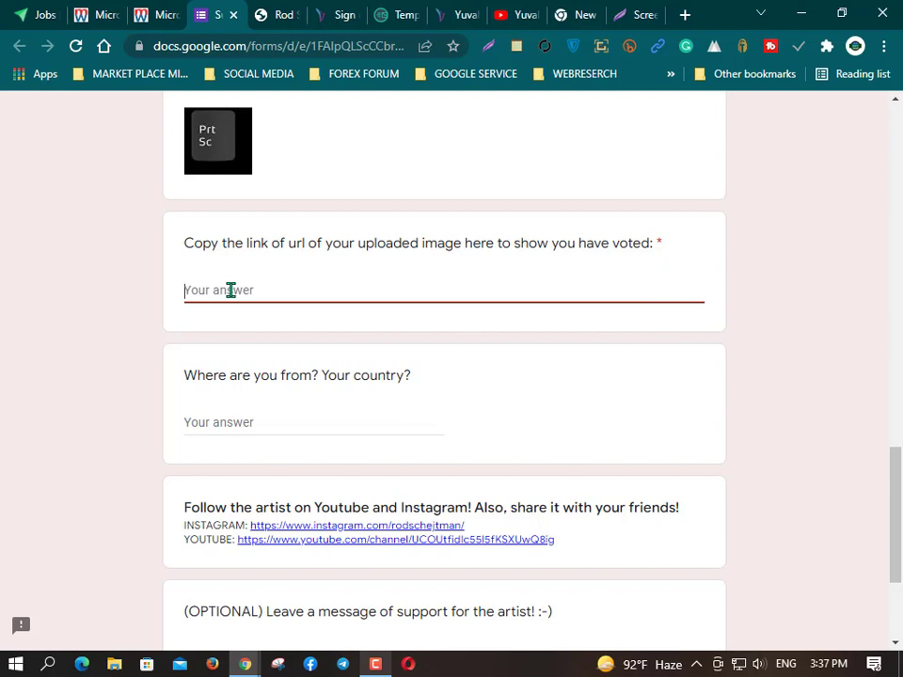
pyautogui.rightClick(234, 291)
pyautogui.click(293, 426)
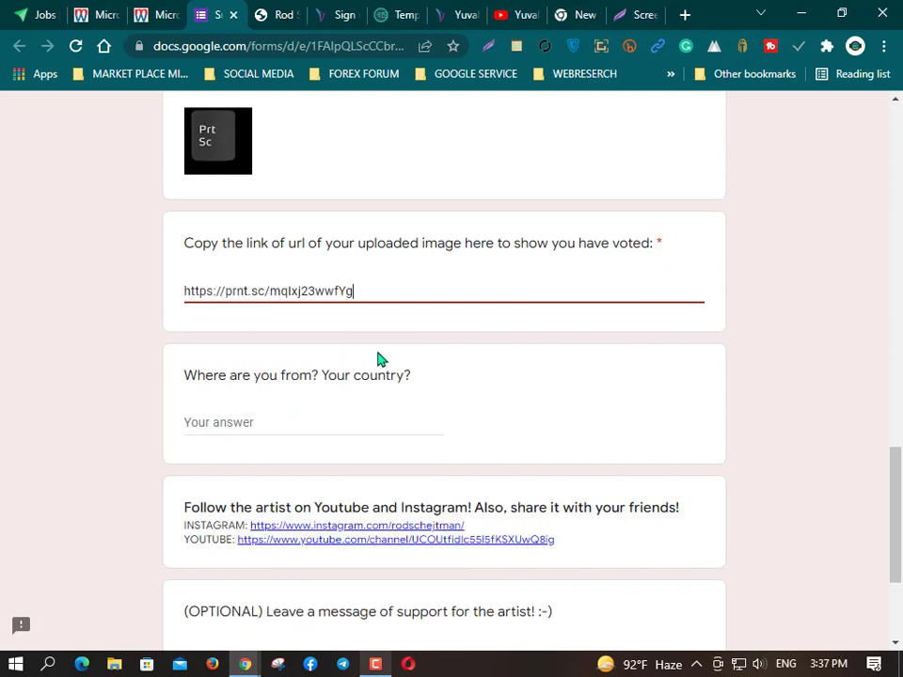
# Step: Enter "bangladesh" as the country, leave the optional support message empty, and submit the form
pyautogui.scroll(-2, 377, 359)
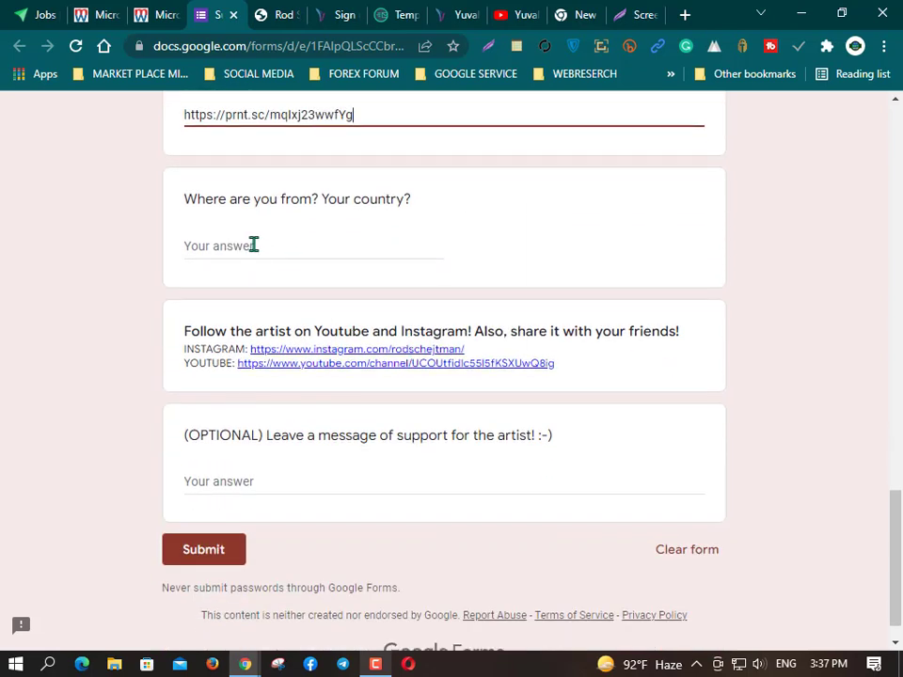
pyautogui.click(252, 245)
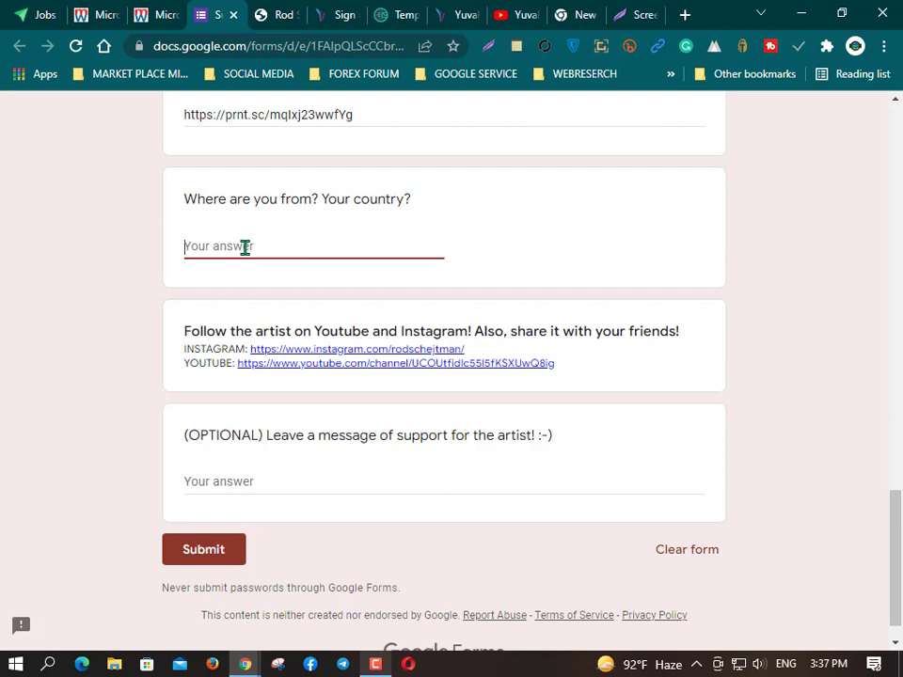
pyautogui.write('bangladesh')
pyautogui.scroll(-1, 397, 420)
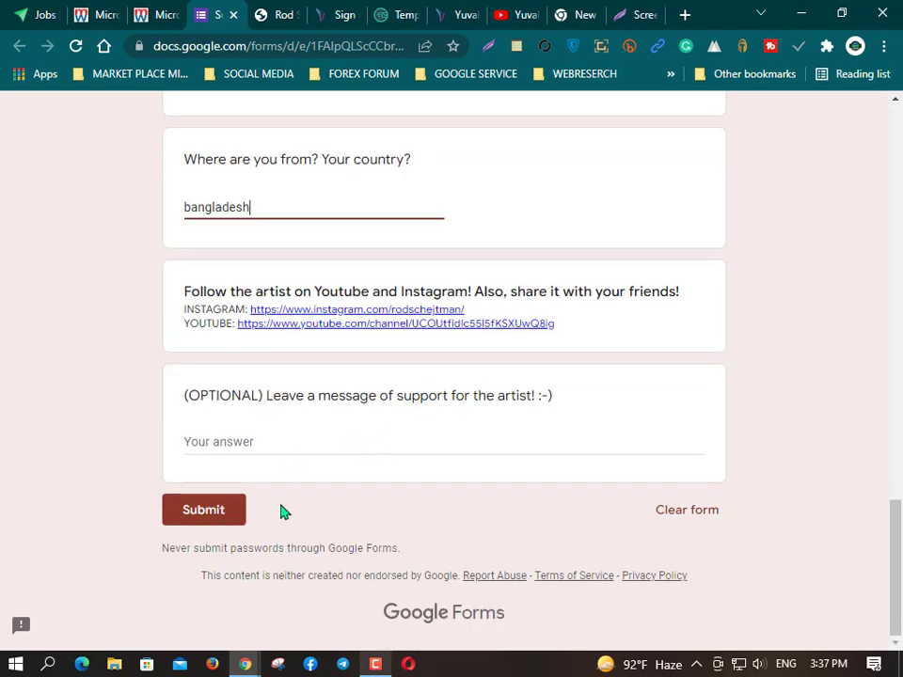
pyautogui.scroll(3, 284, 511)
pyautogui.scroll(-3, 284, 512)
pyautogui.click(239, 519)
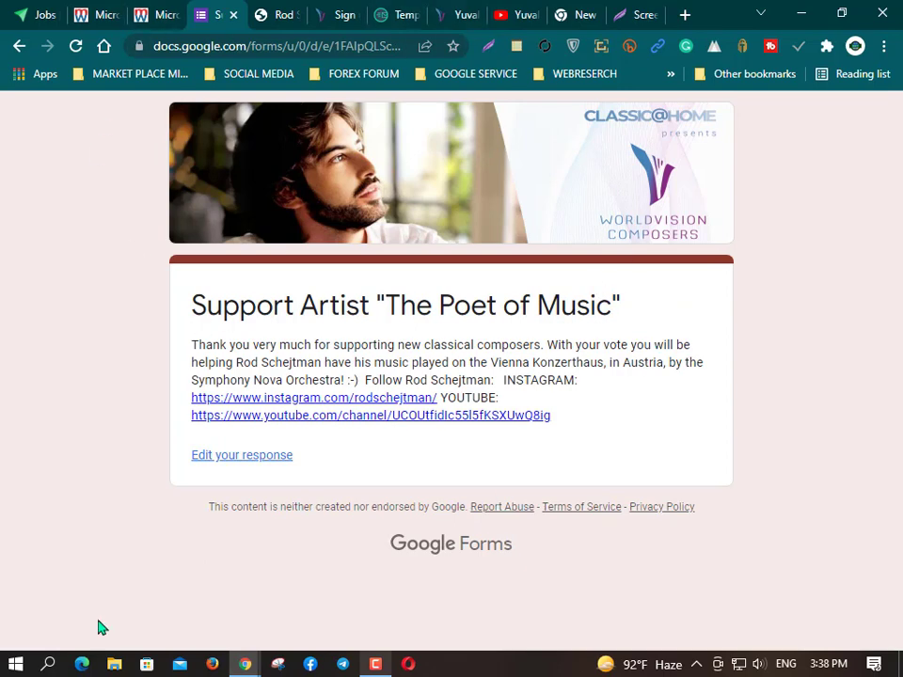
# Step: Return to the Microworkers job details, review the requirements and required proof, and accept the job
pyautogui.click(156, 15)
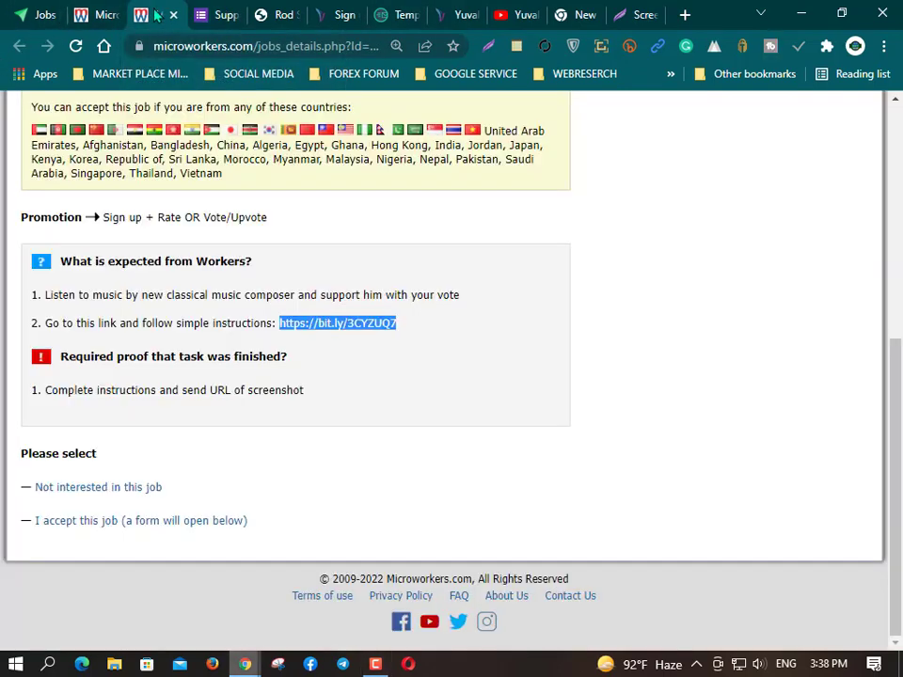
pyautogui.scroll(5, 353, 480)
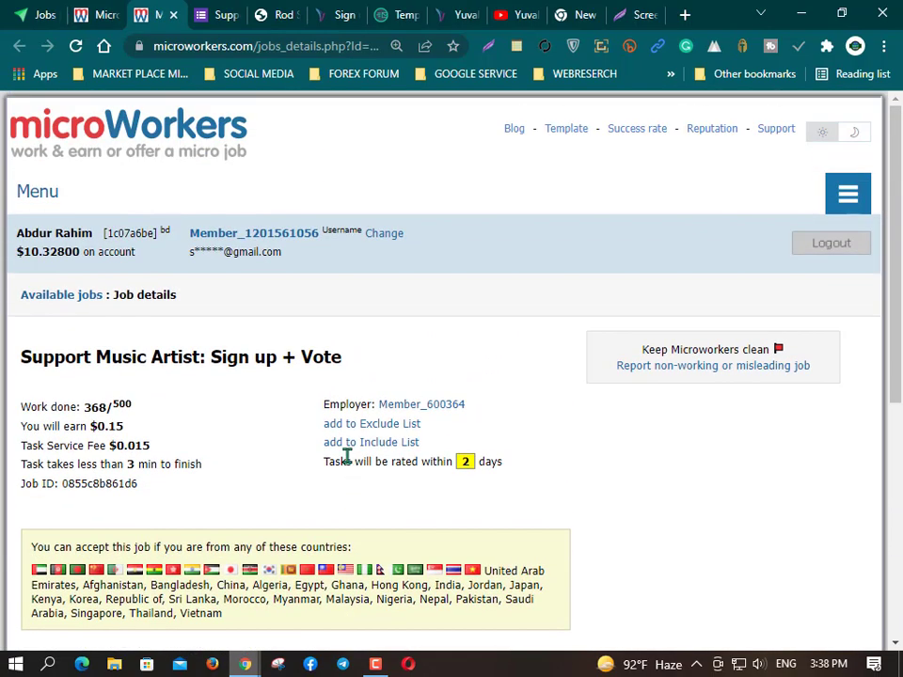
pyautogui.scroll(-2, 433, 308)
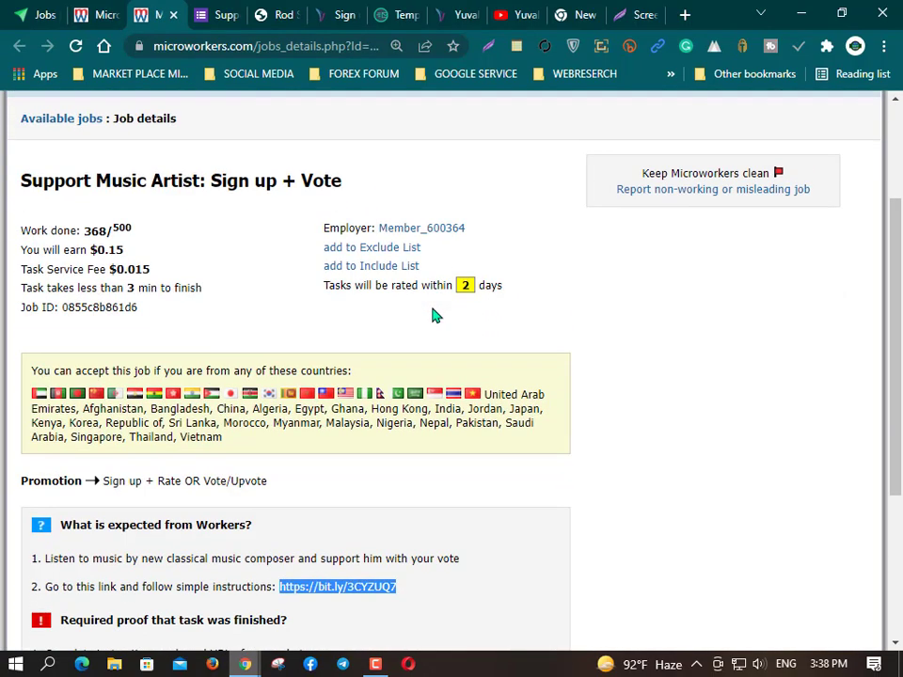
pyautogui.scroll(-2, 436, 315)
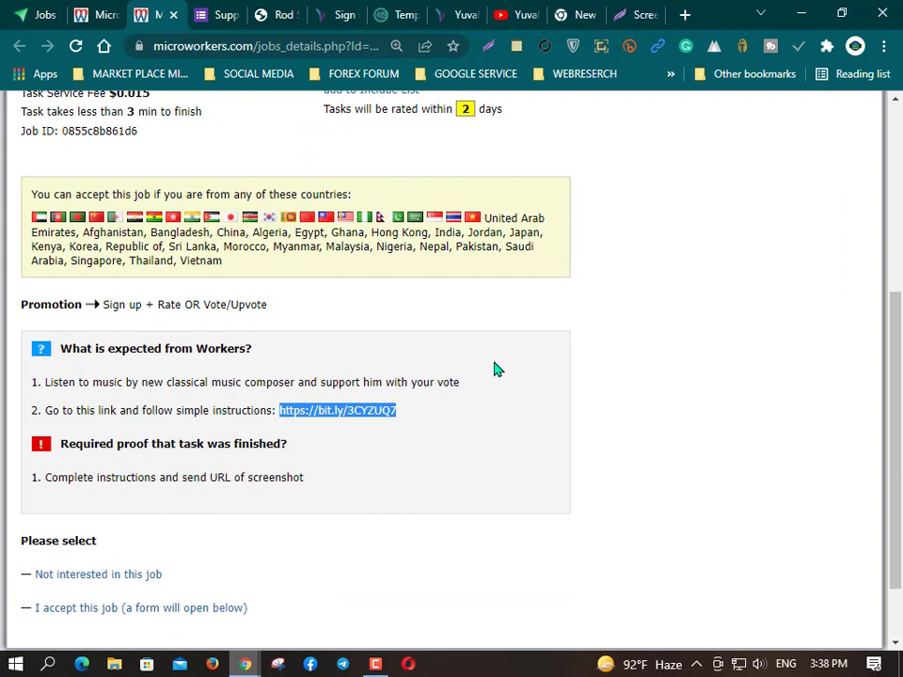
pyautogui.scroll(-1, 486, 372)
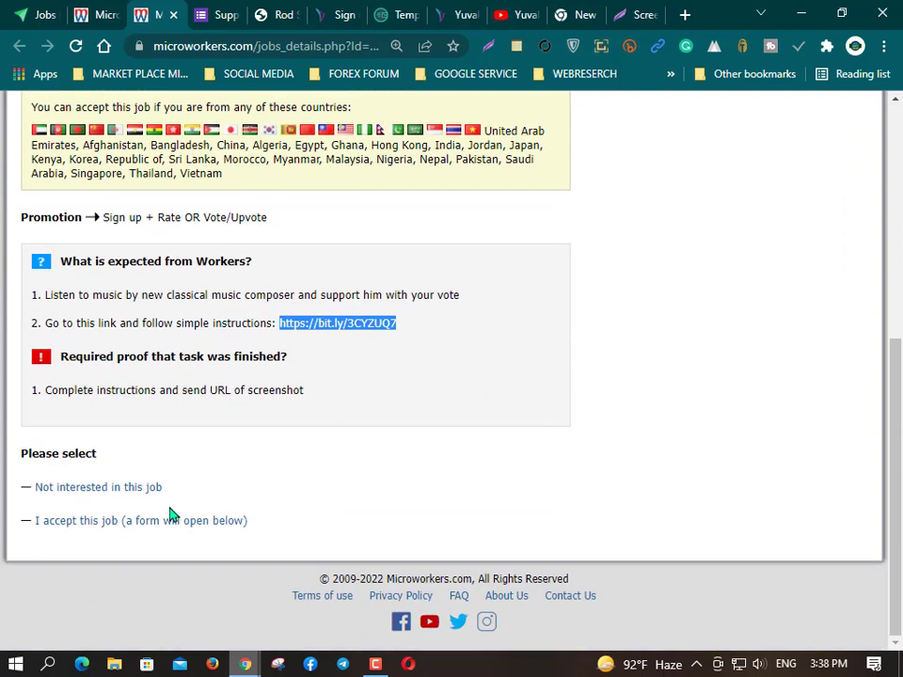
pyautogui.click(124, 531)
pyautogui.scroll(-4, 147, 528)
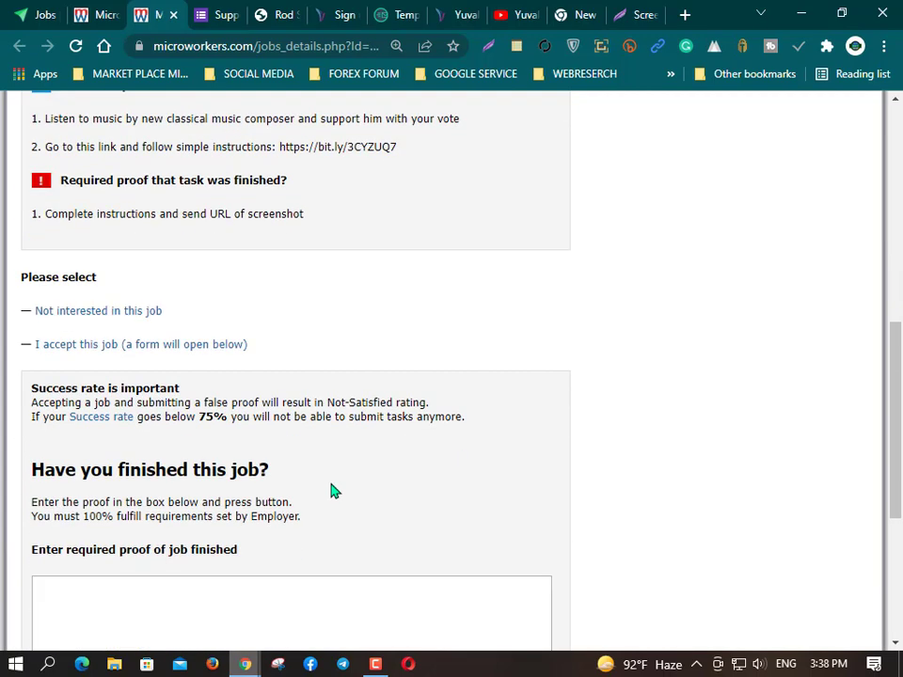
pyautogui.click(193, 459)
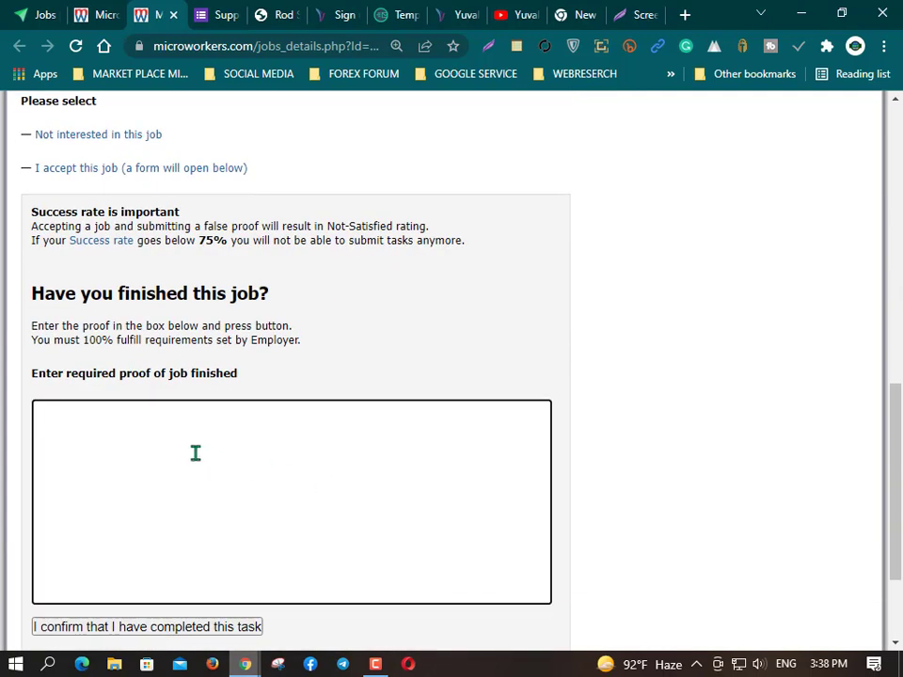
pyautogui.rightClick(196, 452)
pyautogui.click(242, 260)
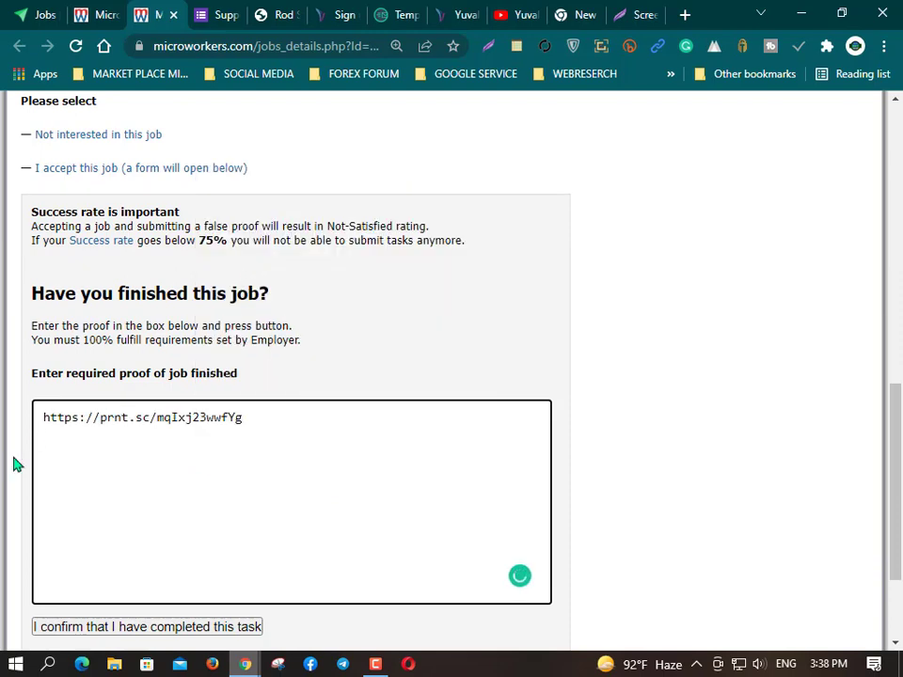
pyautogui.scroll(-2, 291, 468)
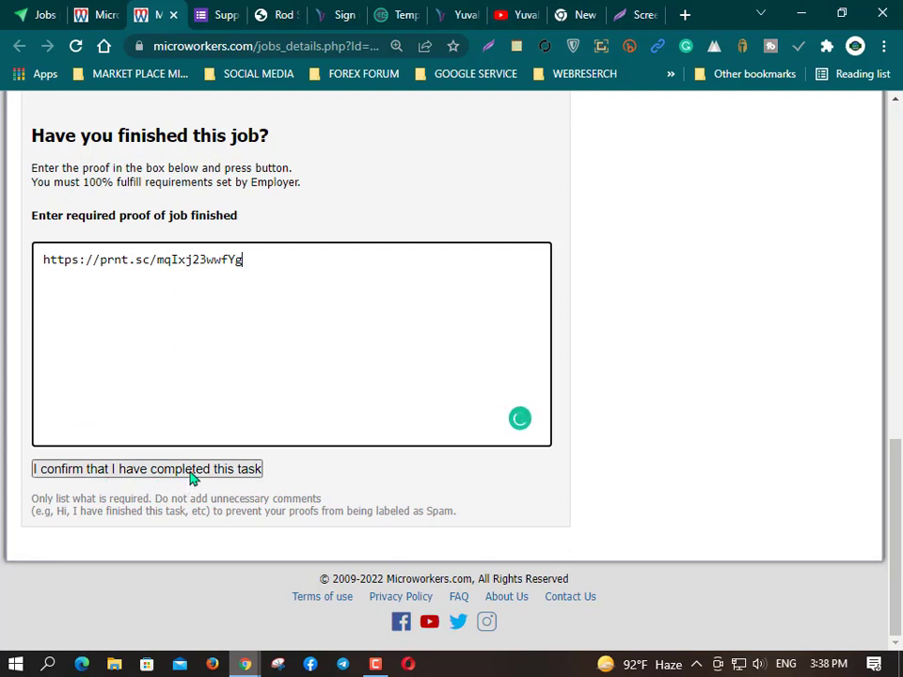
pyautogui.click(165, 475)
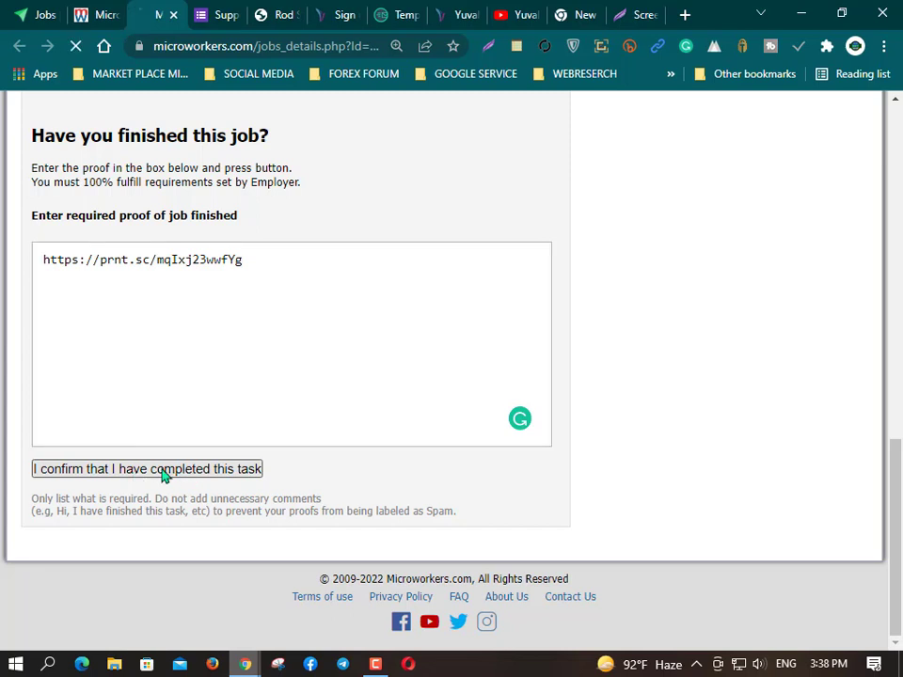